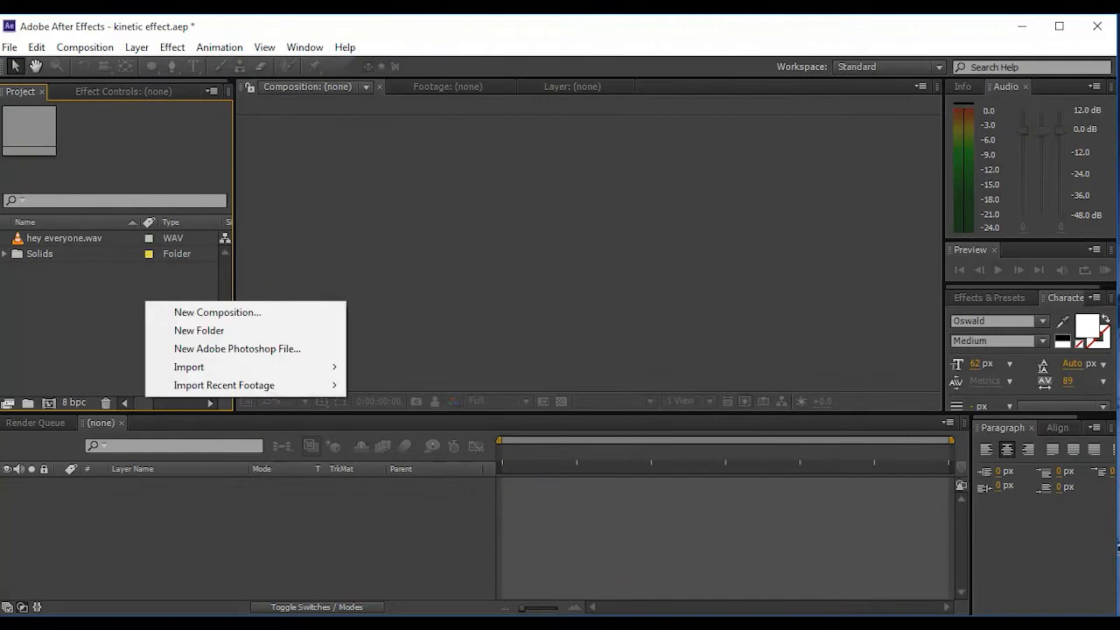
Step: Create the 1280×720 Comp 1 and add a blue solid layer
click(217, 313)
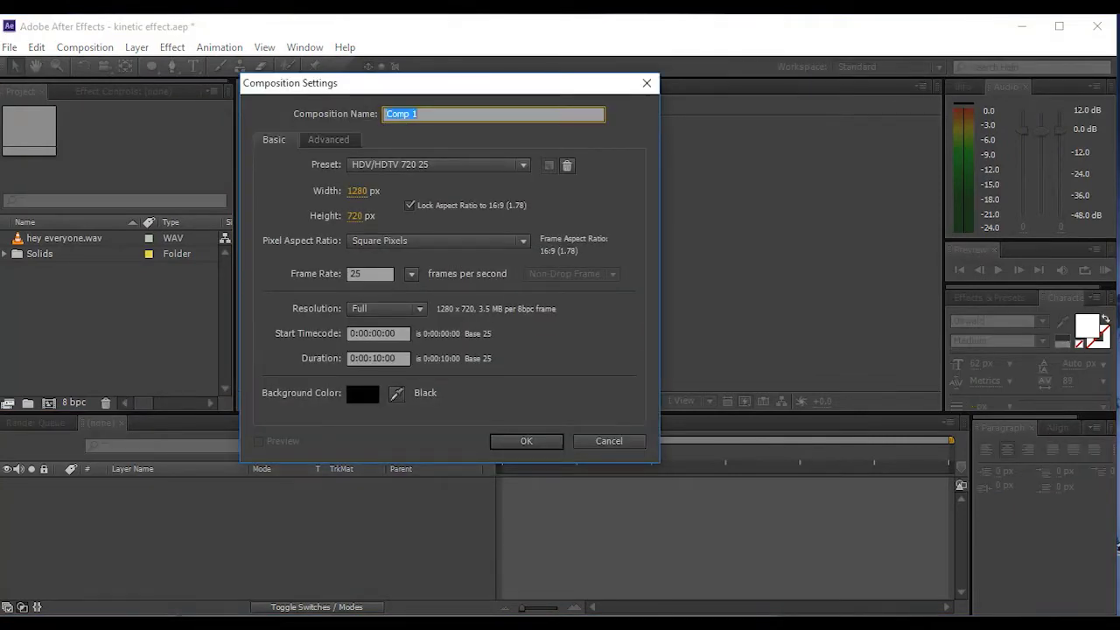
key(Return)
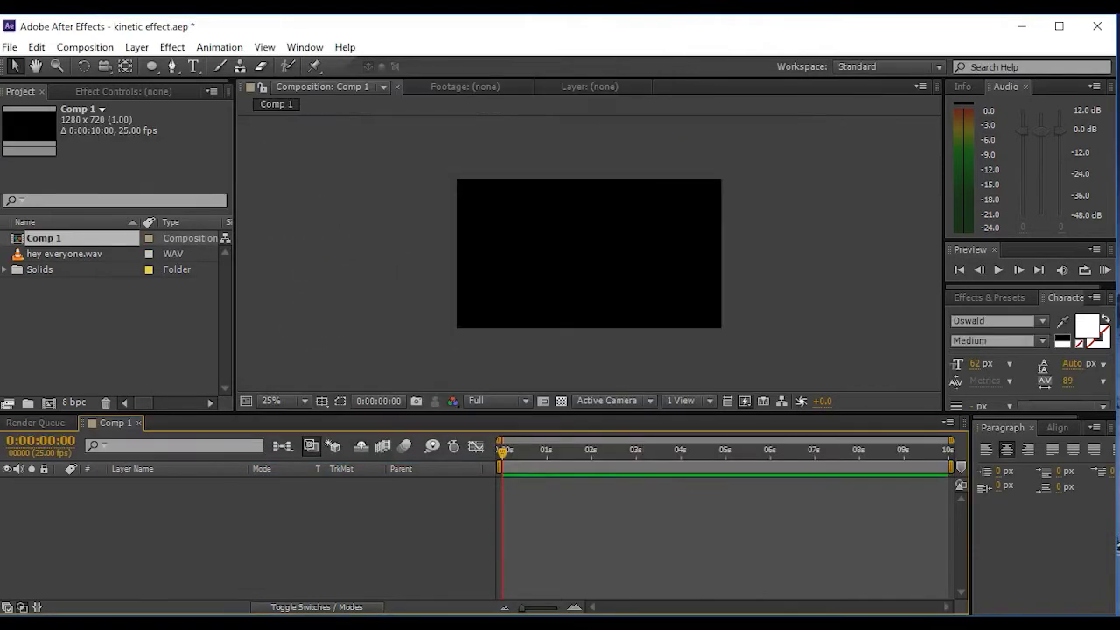
click(68, 254)
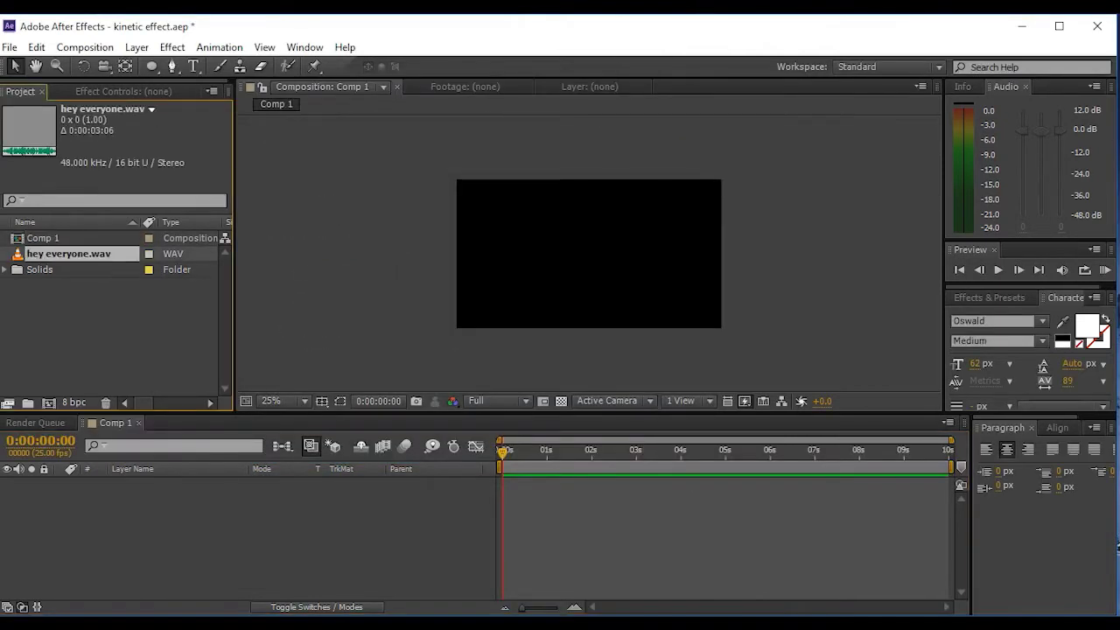
right_click(329, 332)
mouse_move(454, 343)
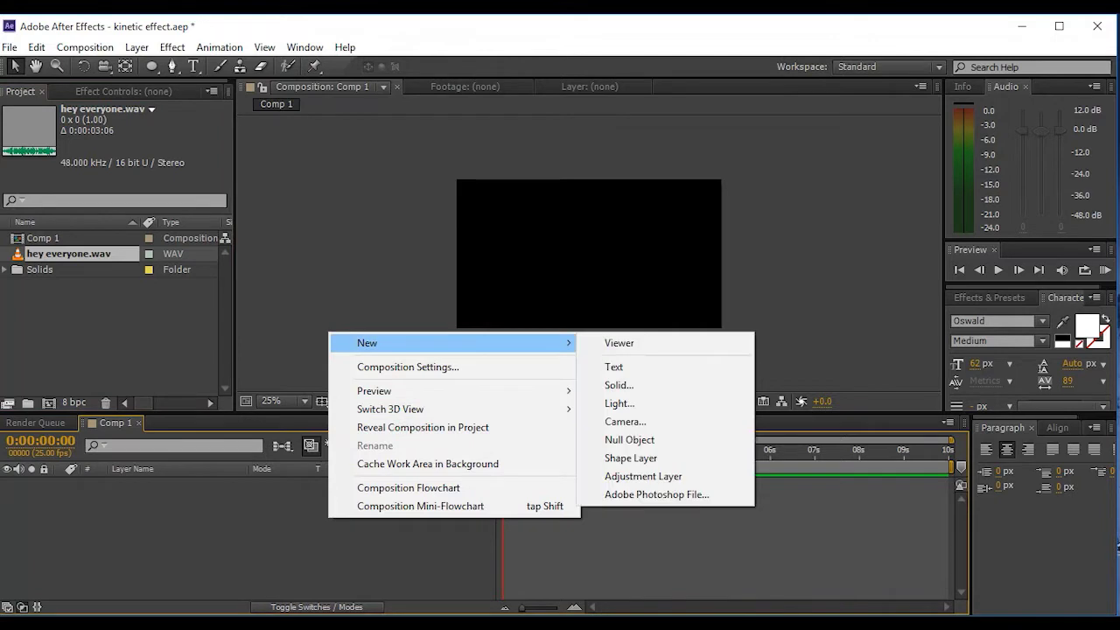
click(619, 385)
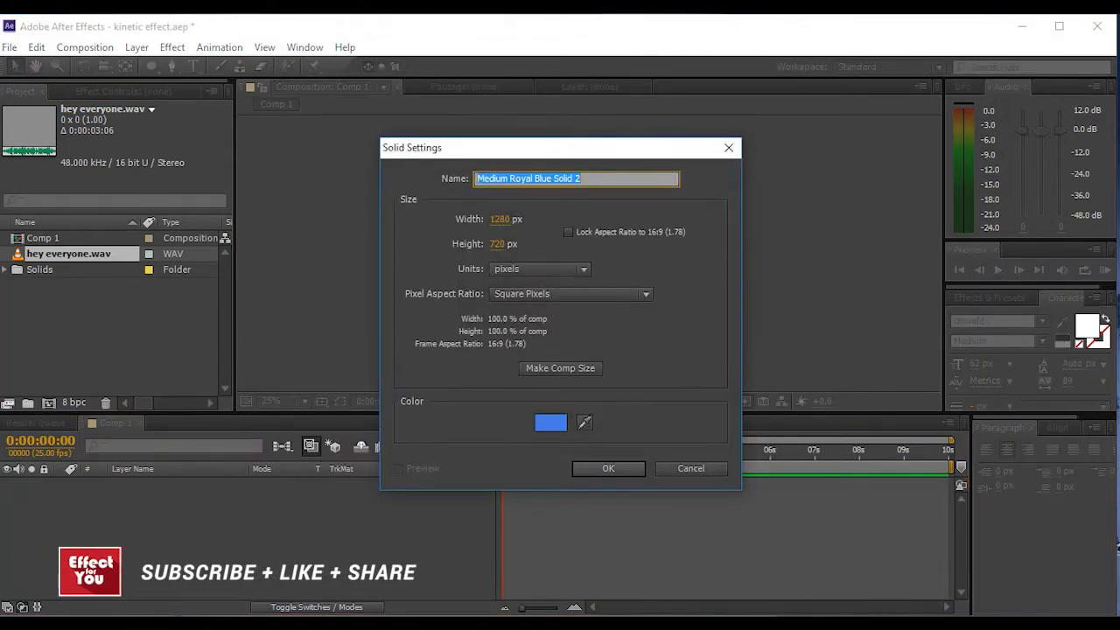
key(Escape)
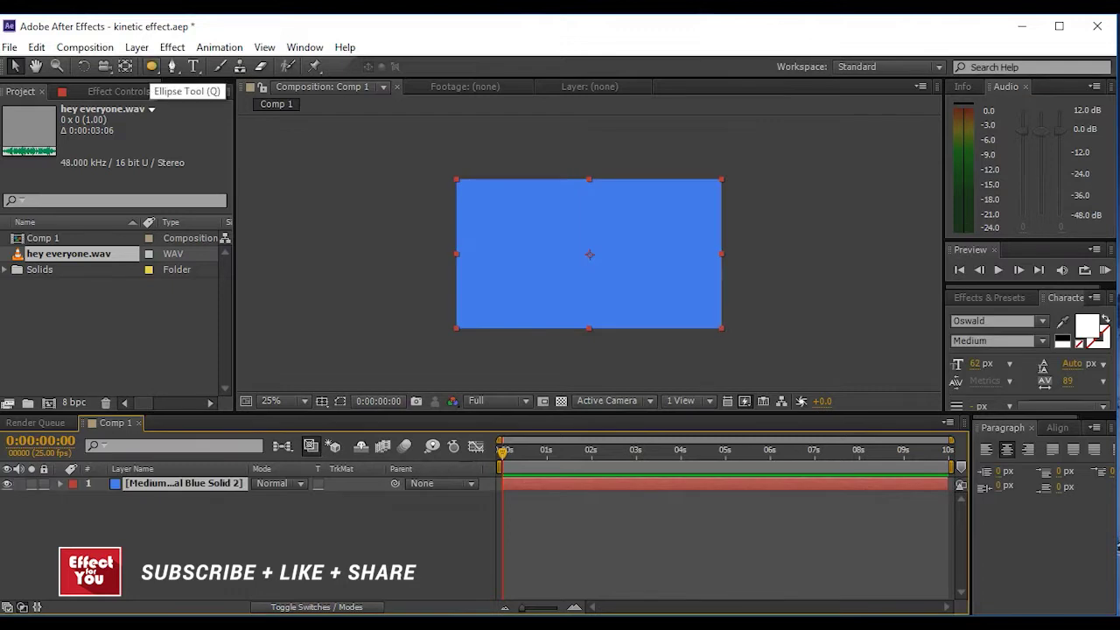
Step: Give the solid an ellipse mask with heavy feather and expansion for a vignette
double_click(150, 65)
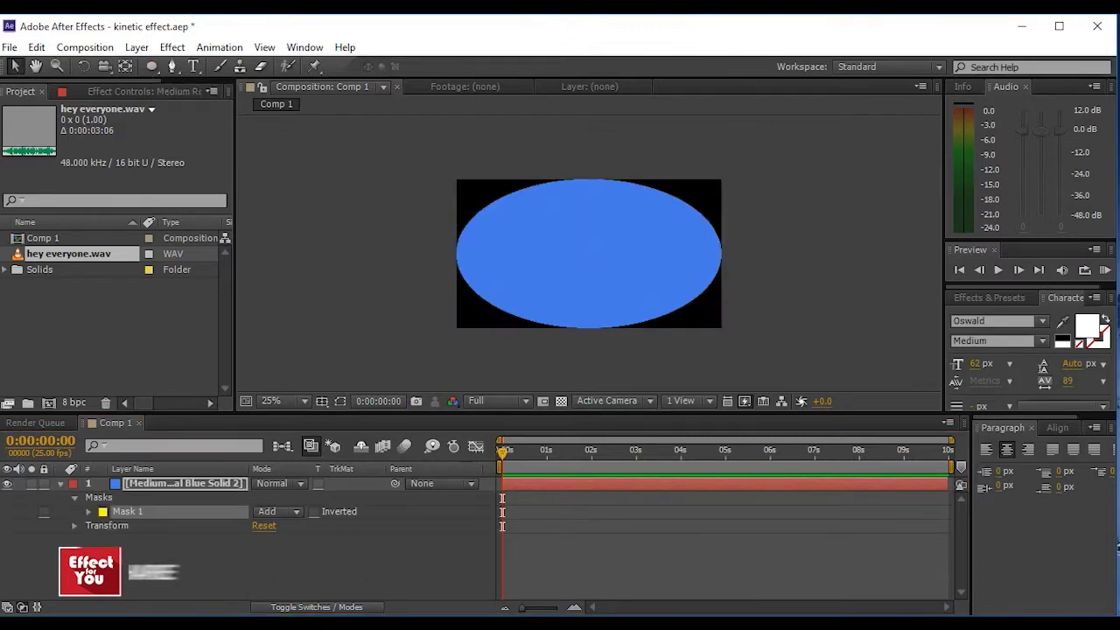
click(88, 510)
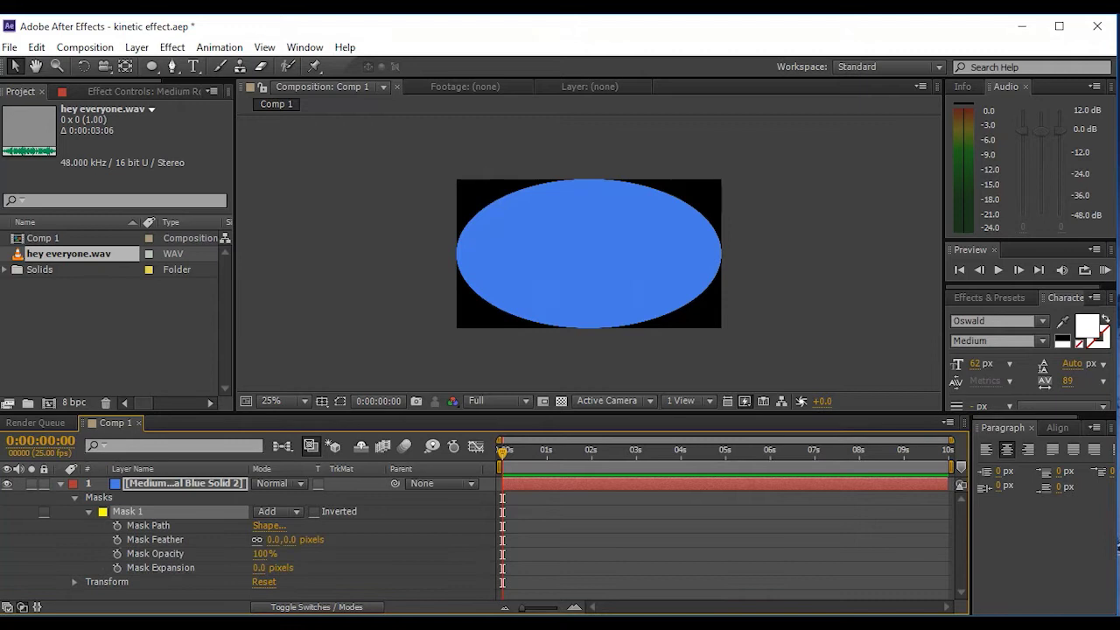
drag(282, 539, 332, 539)
drag(266, 567, 315, 567)
key(u)
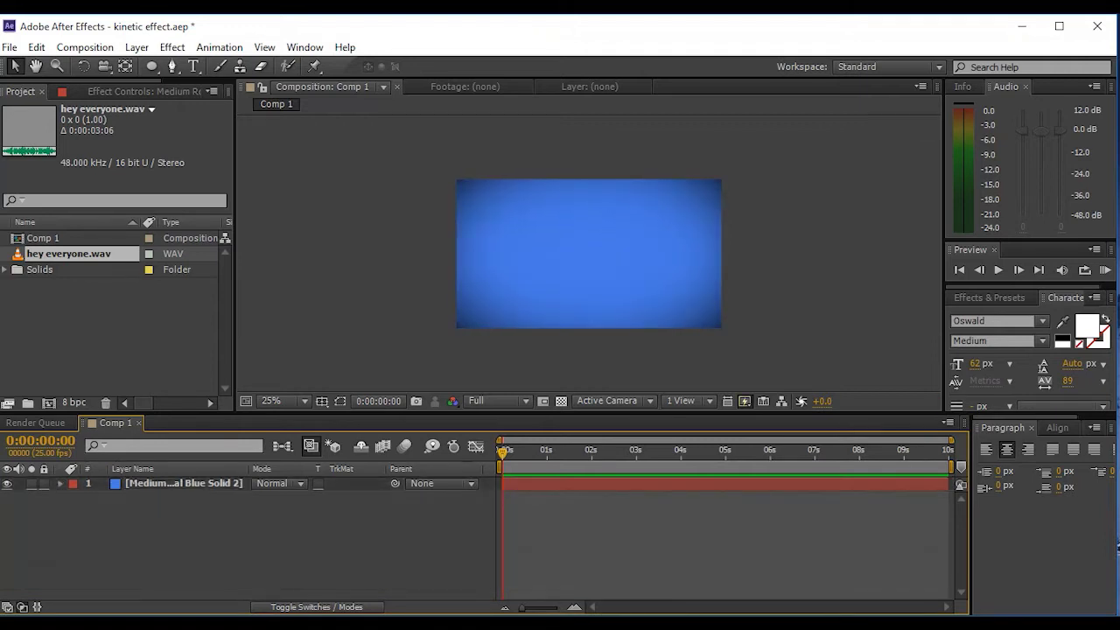
key(ctrl+shift+a)
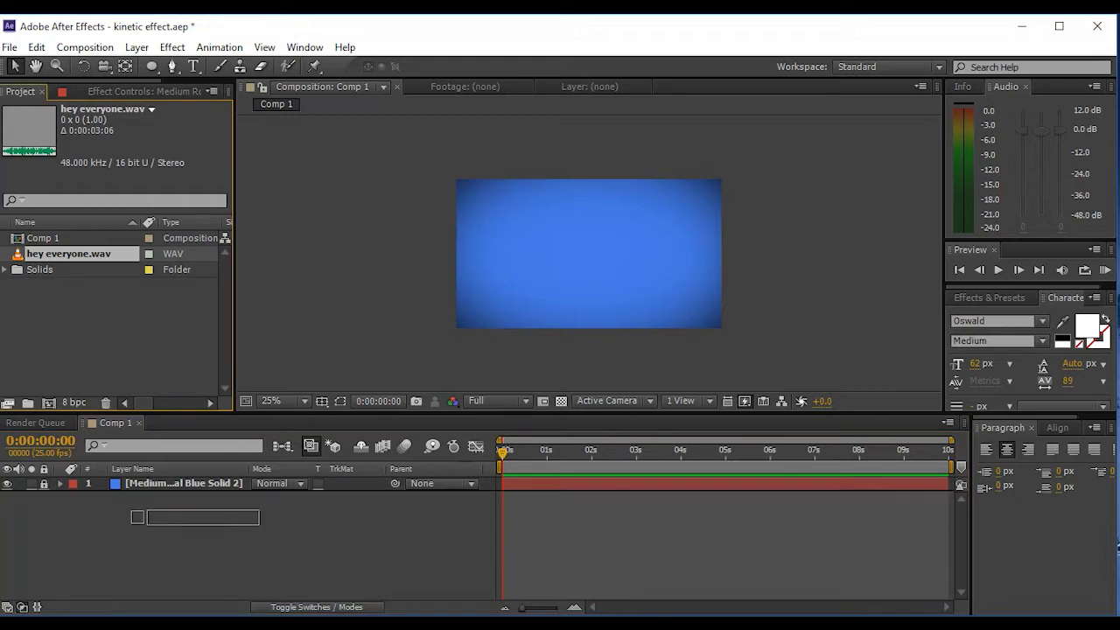
Step: Put hey everyone.wav at the top of the layer stack and show its waveform
drag(68, 253, 175, 512)
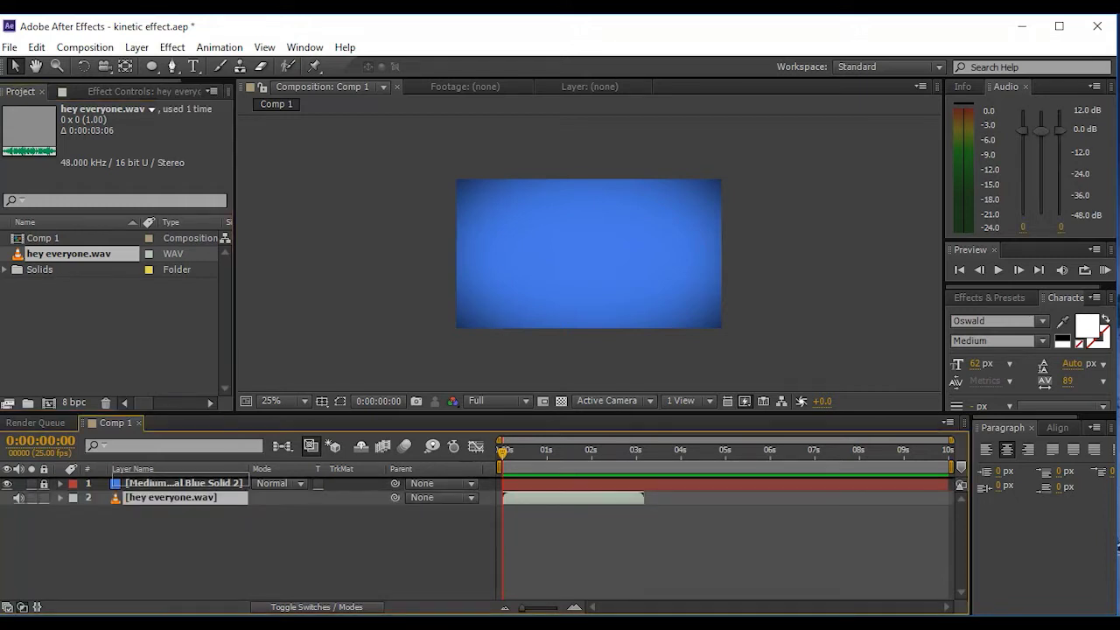
key(ctrl+])
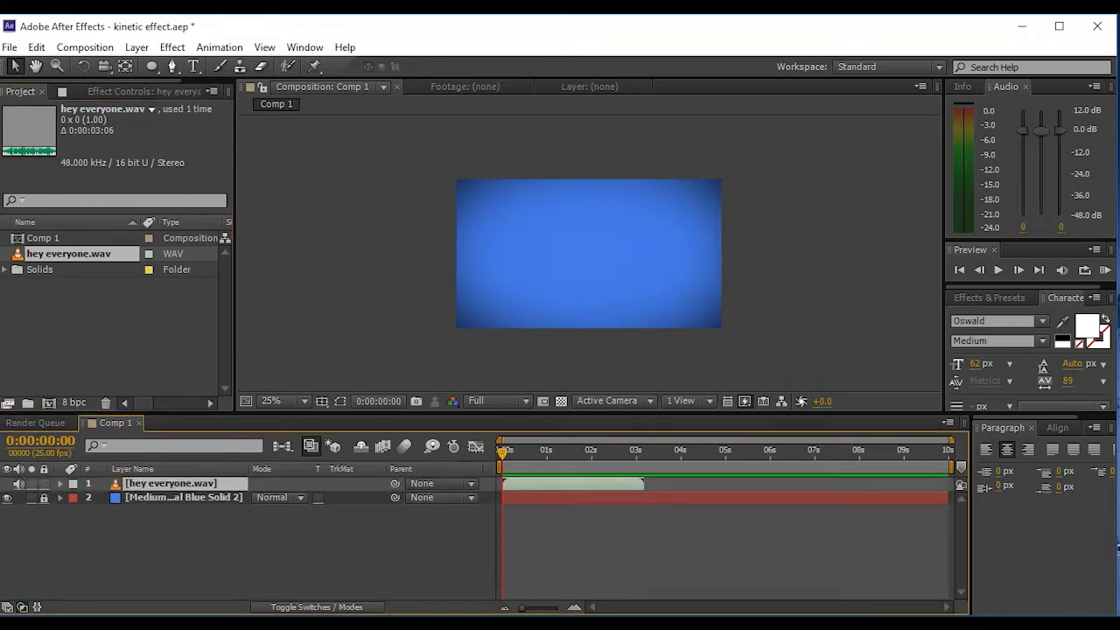
key(l)
key(l)
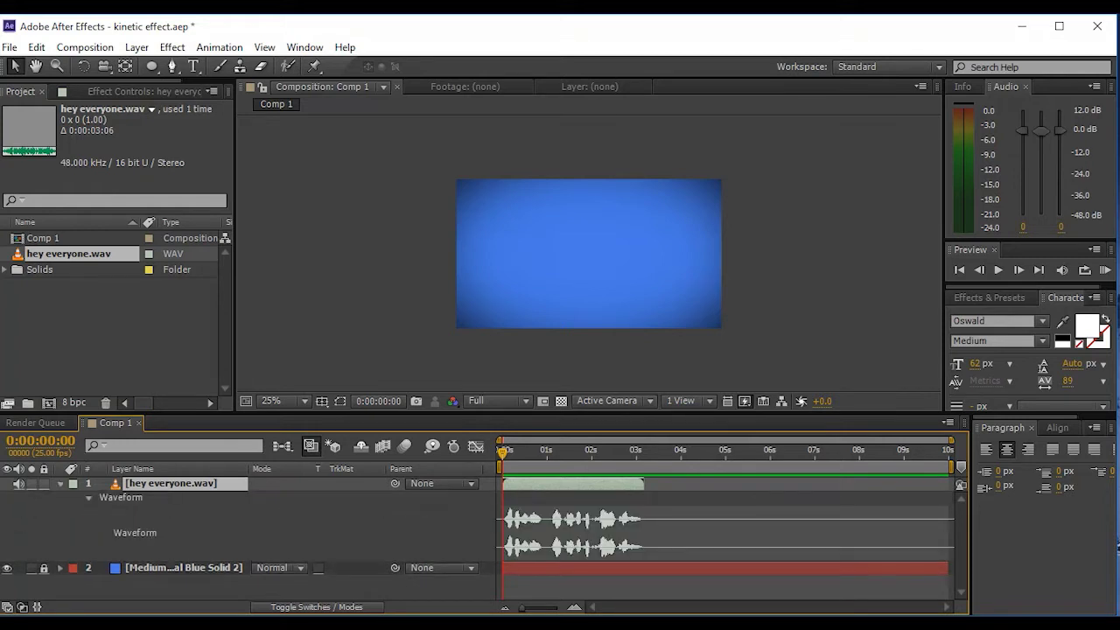
key(equal)
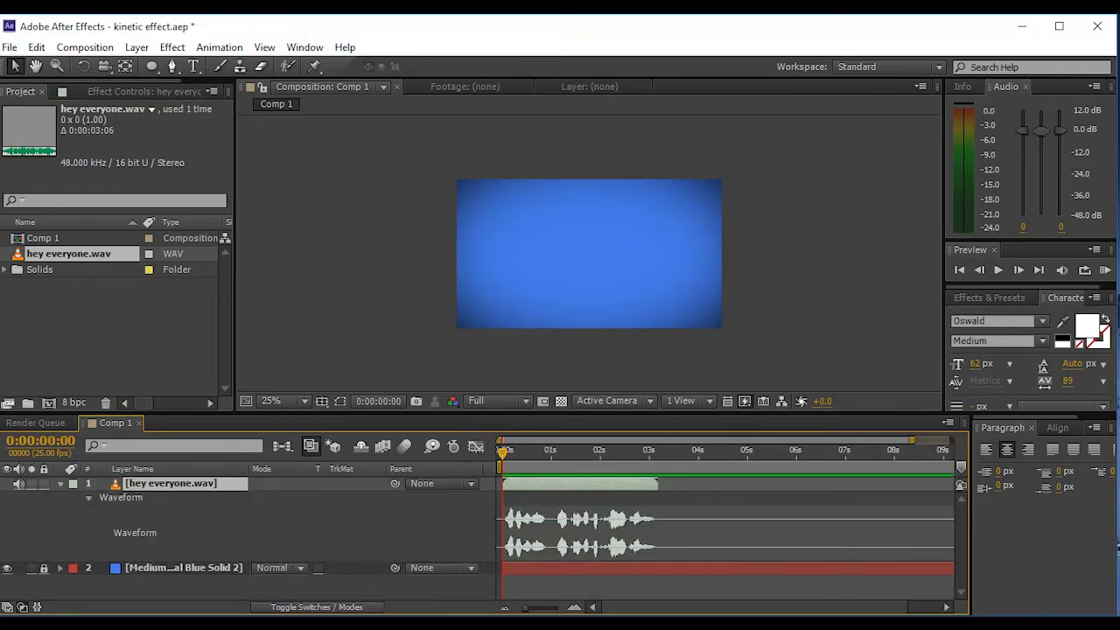
Step: Trim the composition to the audio's three-second end and preview the voice-over
key(space)
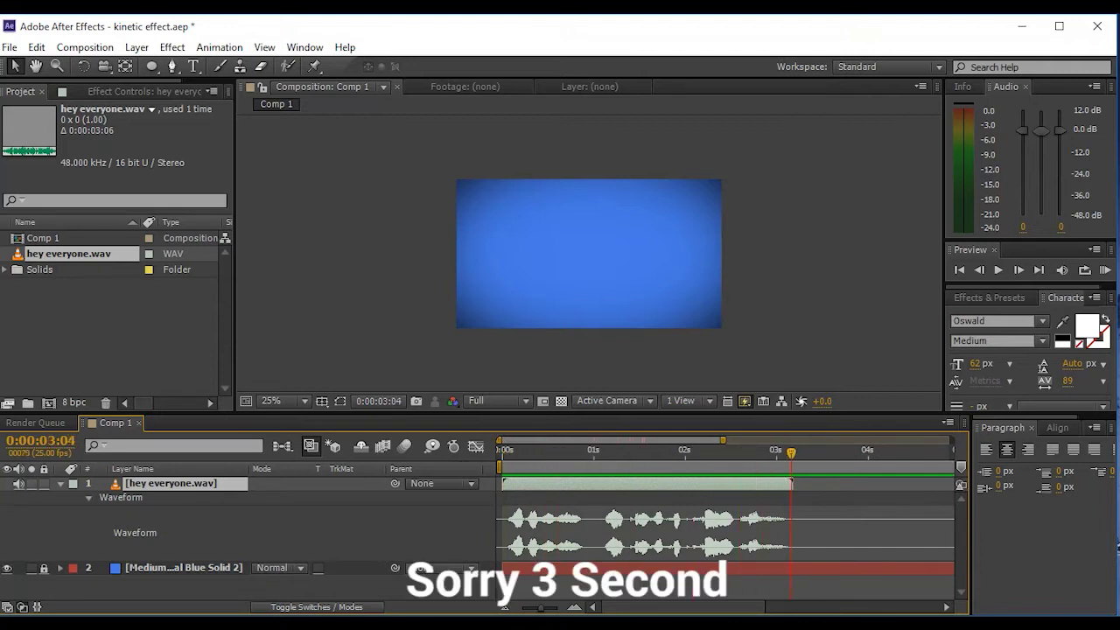
key(n)
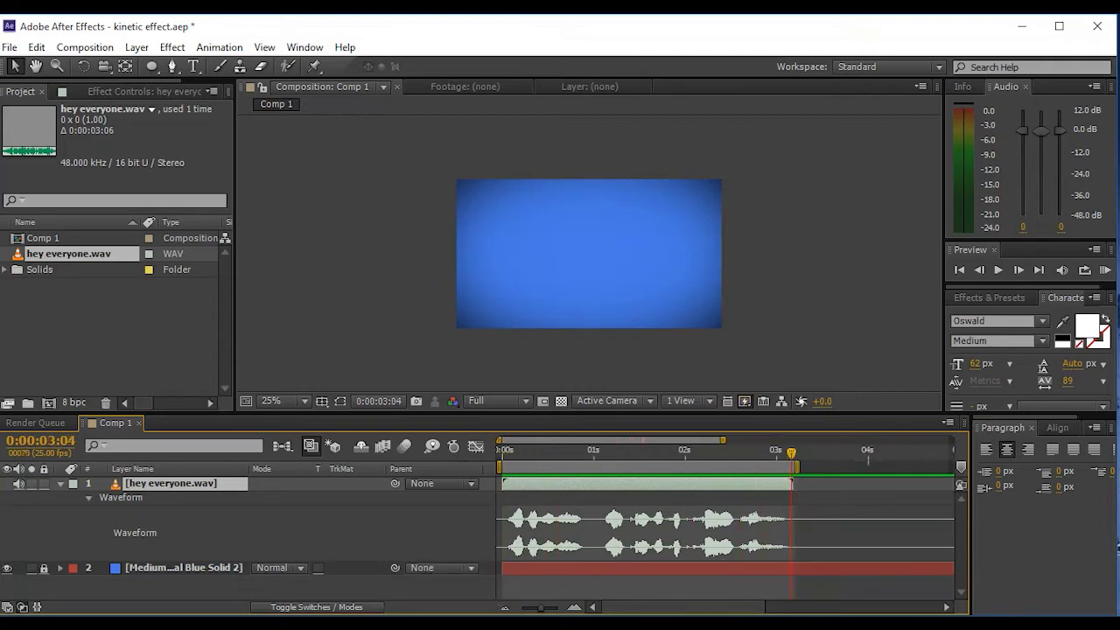
right_click(776, 465)
click(859, 512)
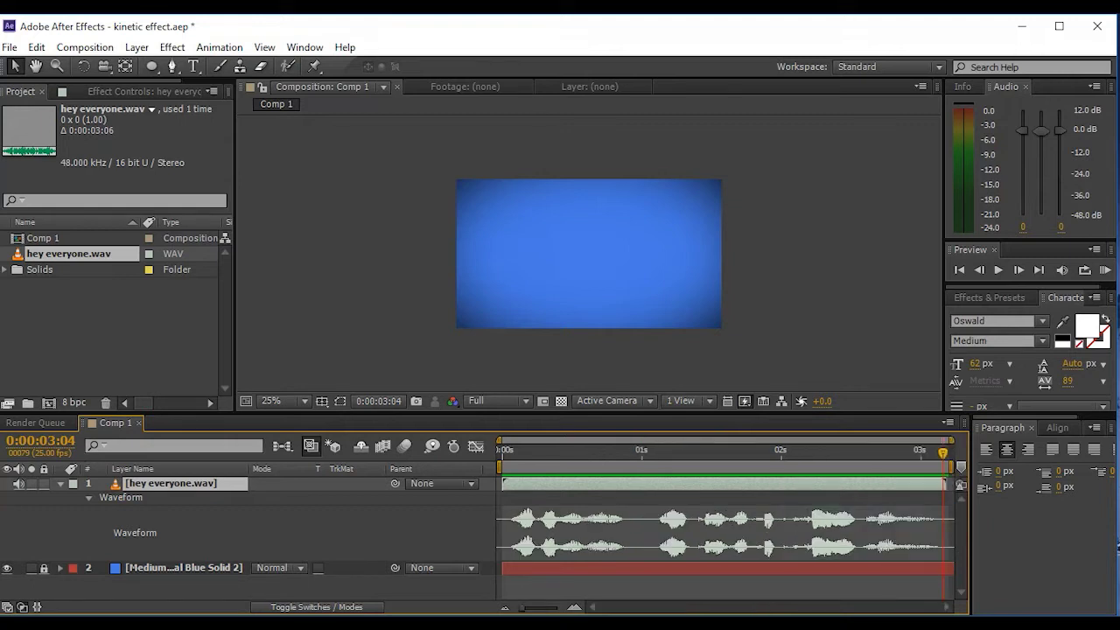
key(alt+KP_Decimal)
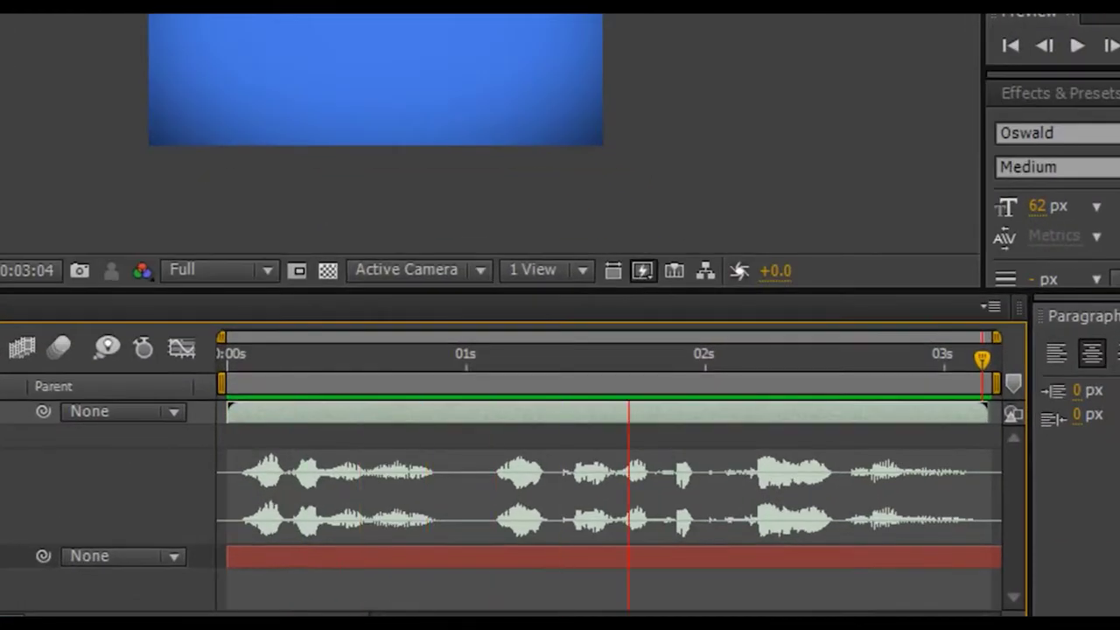
click(303, 353)
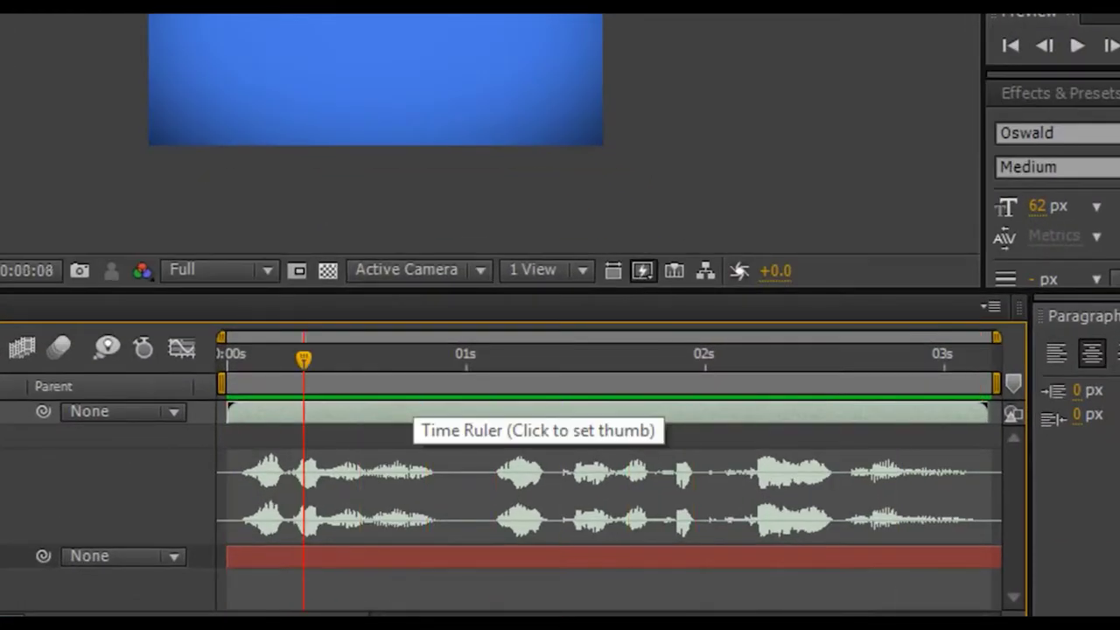
Step: Create separate white text layers for HEY! and EVERY near the start
click(236, 354)
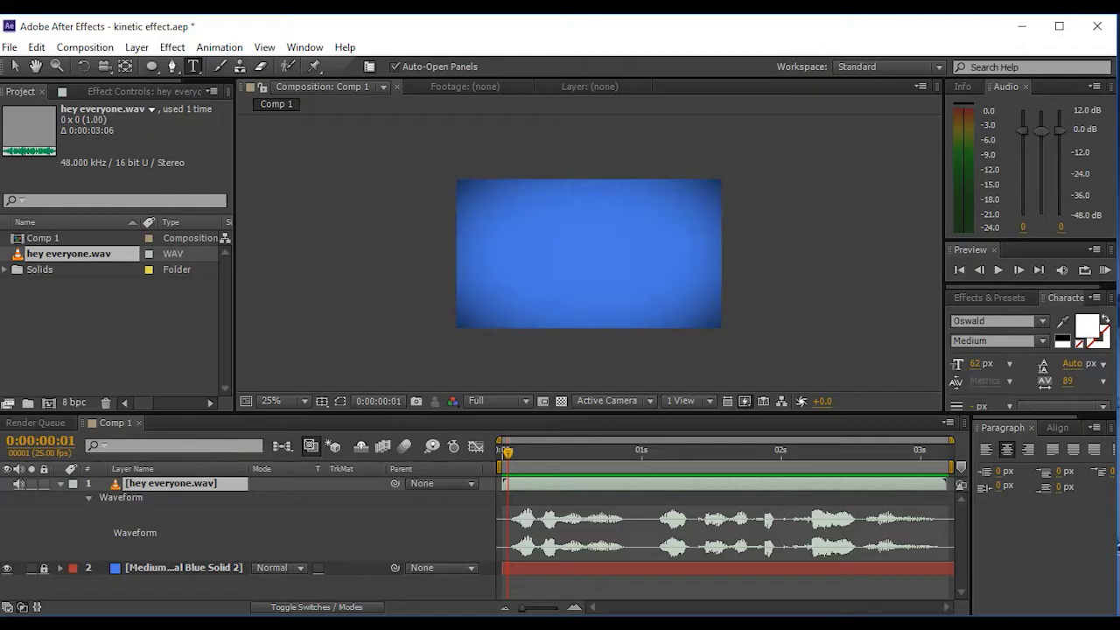
click(501, 232)
text(HEY)
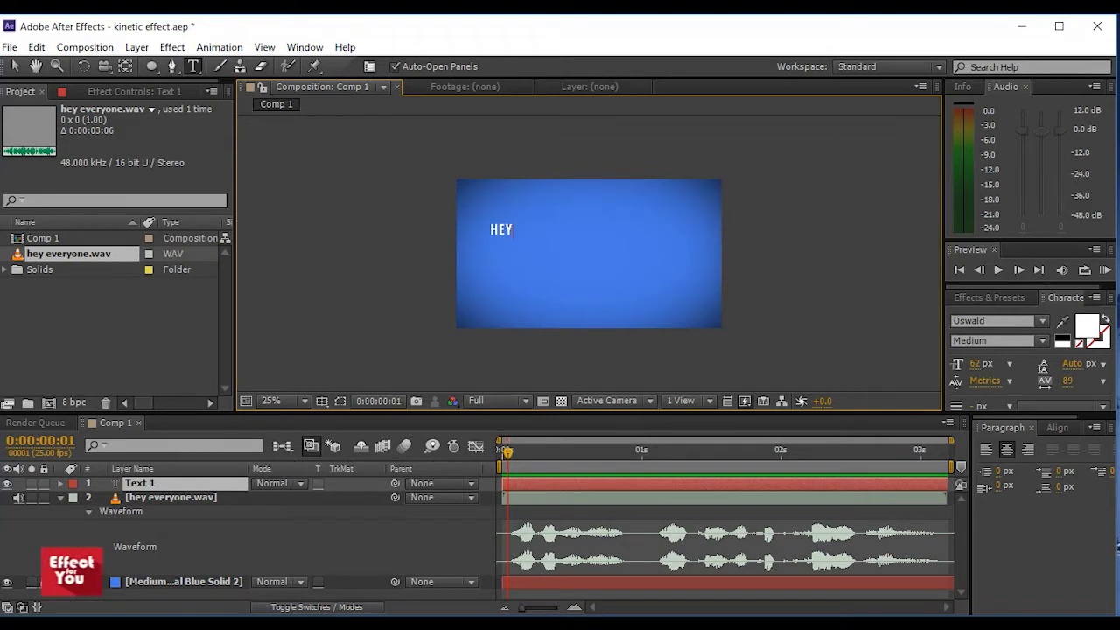
text(!)
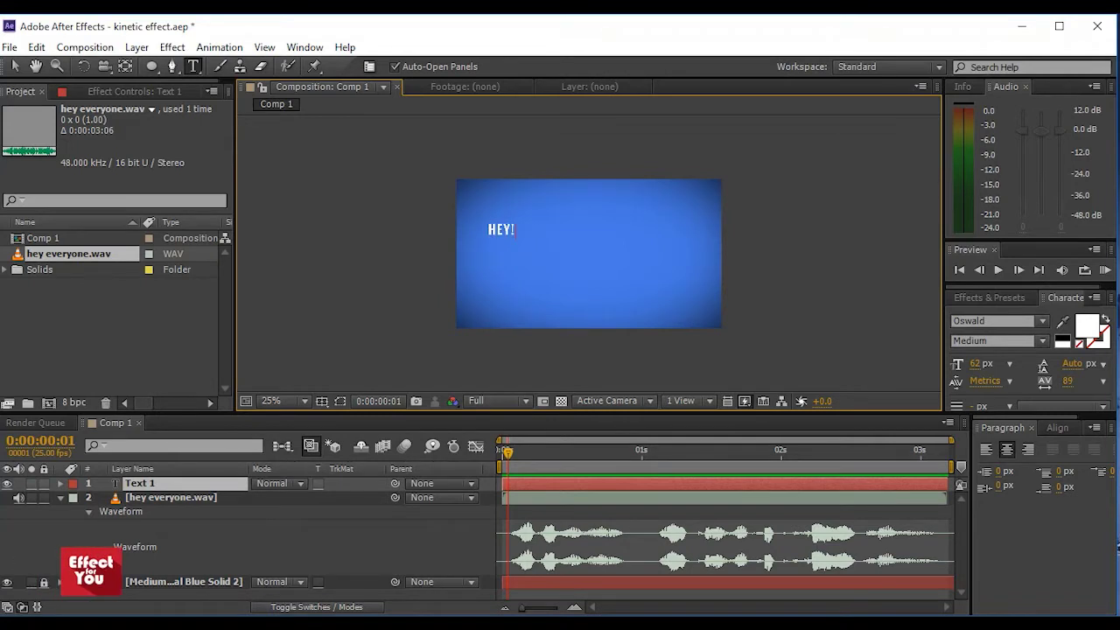
key(Escape)
key(Escape)
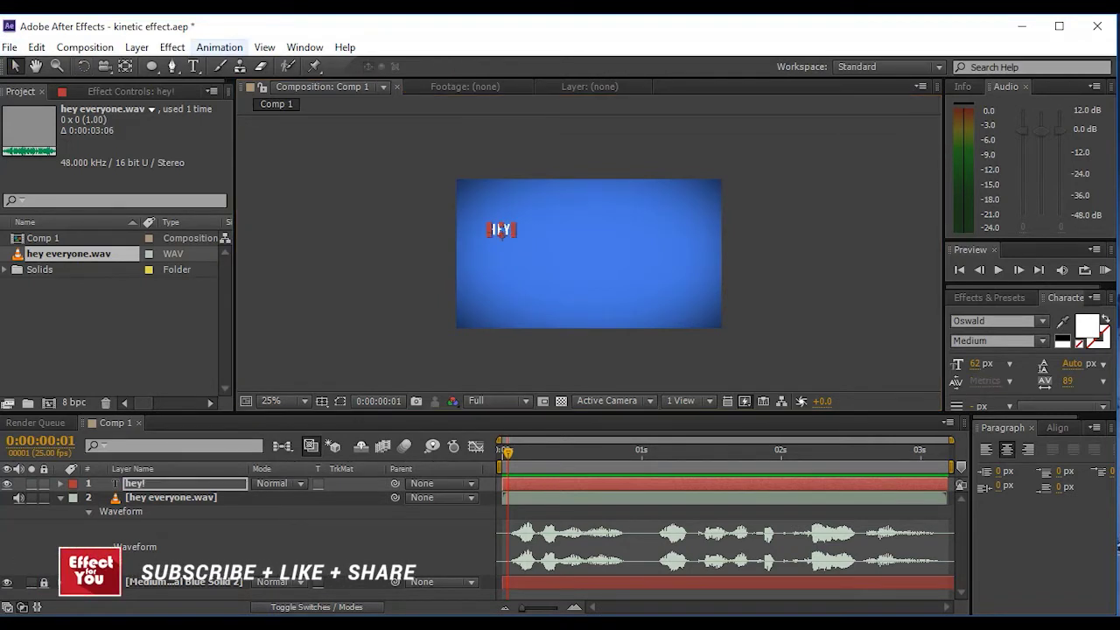
click(534, 249)
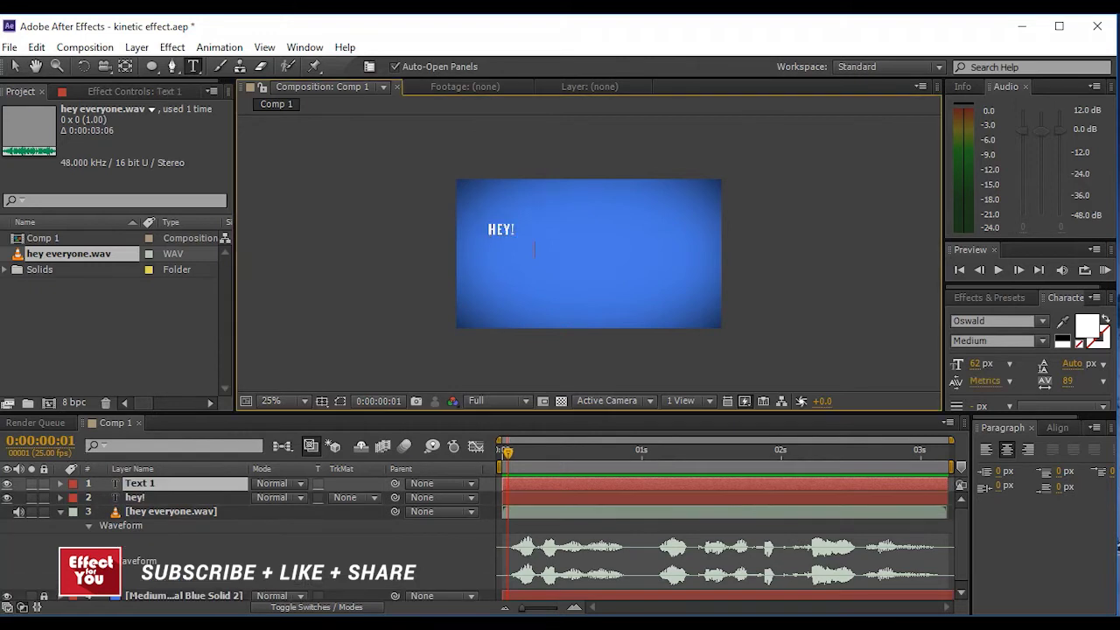
text(ever)
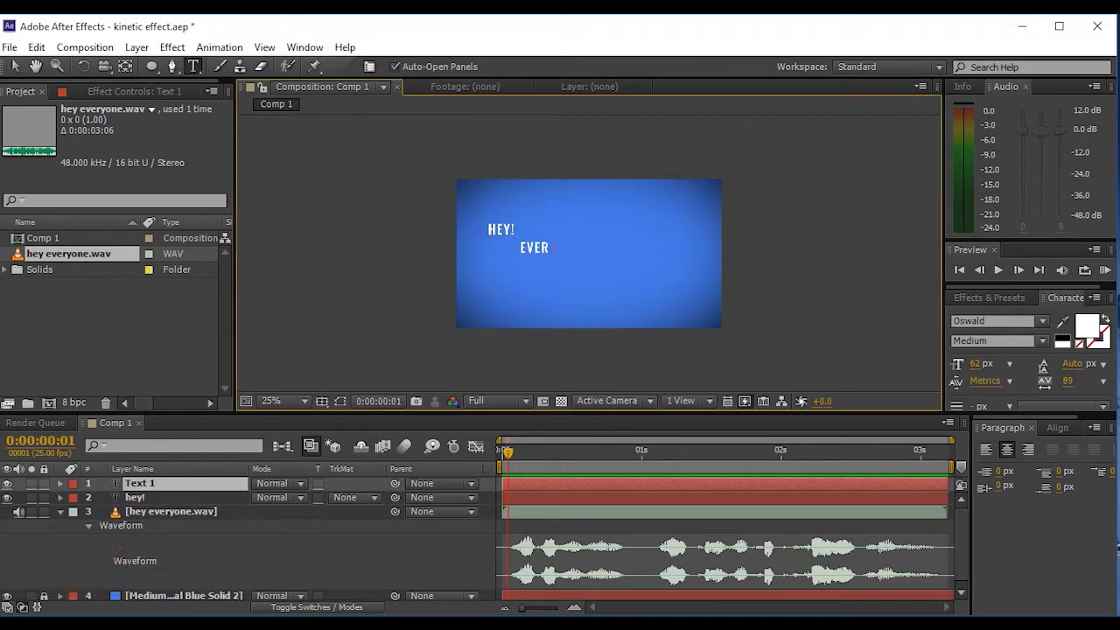
text(y)
key(Escape)
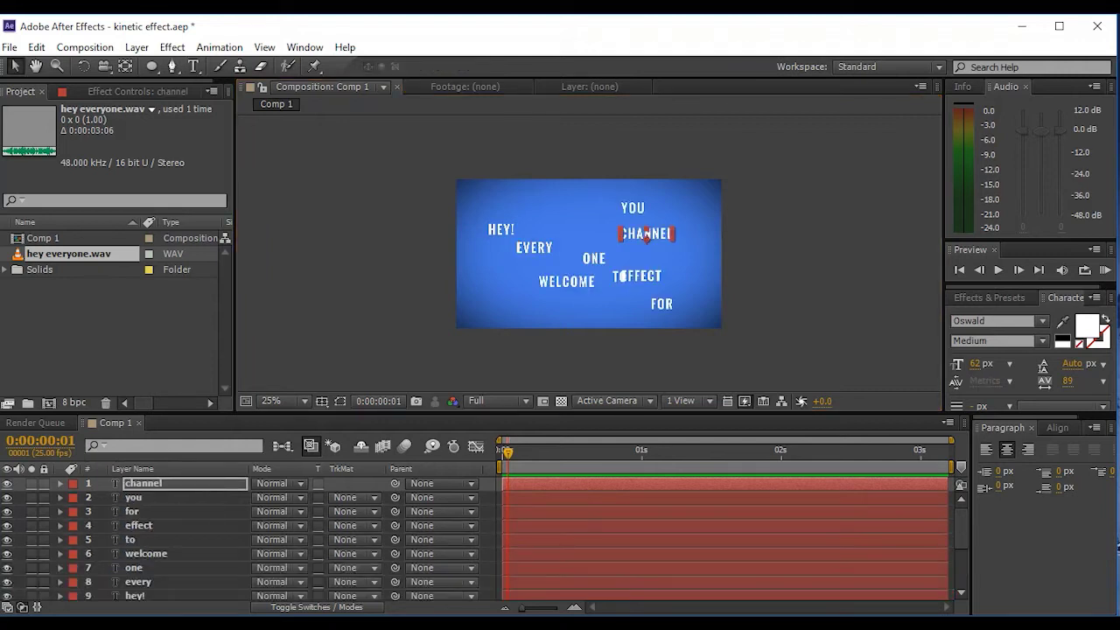
key(period)
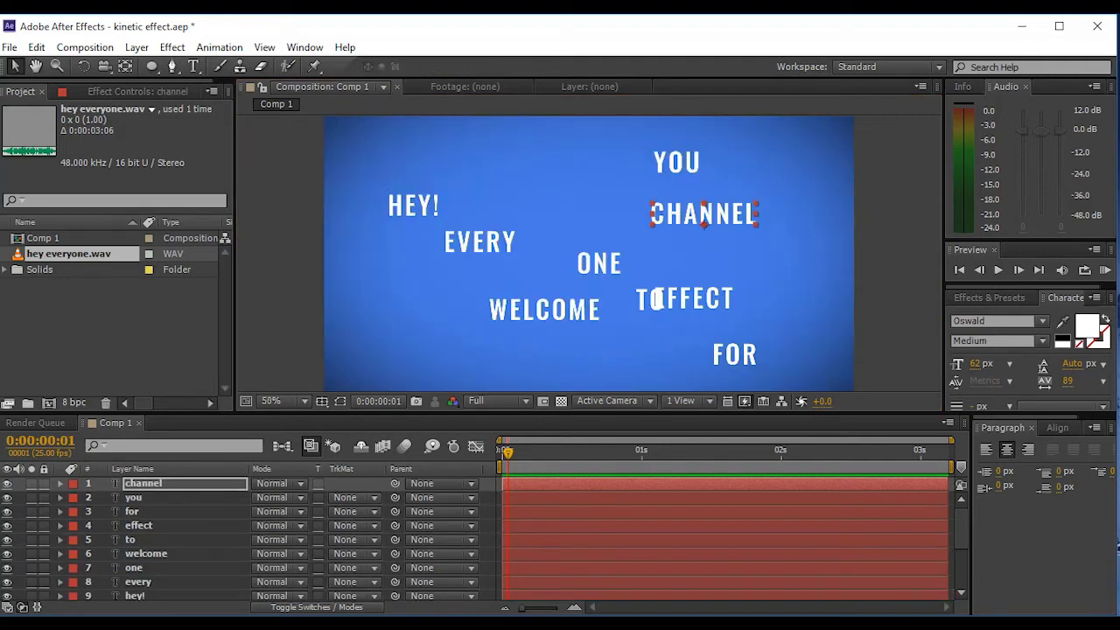
Step: Position HEY! at the top with EVERY directly below it to start the stack
drag(413, 205, 566, 186)
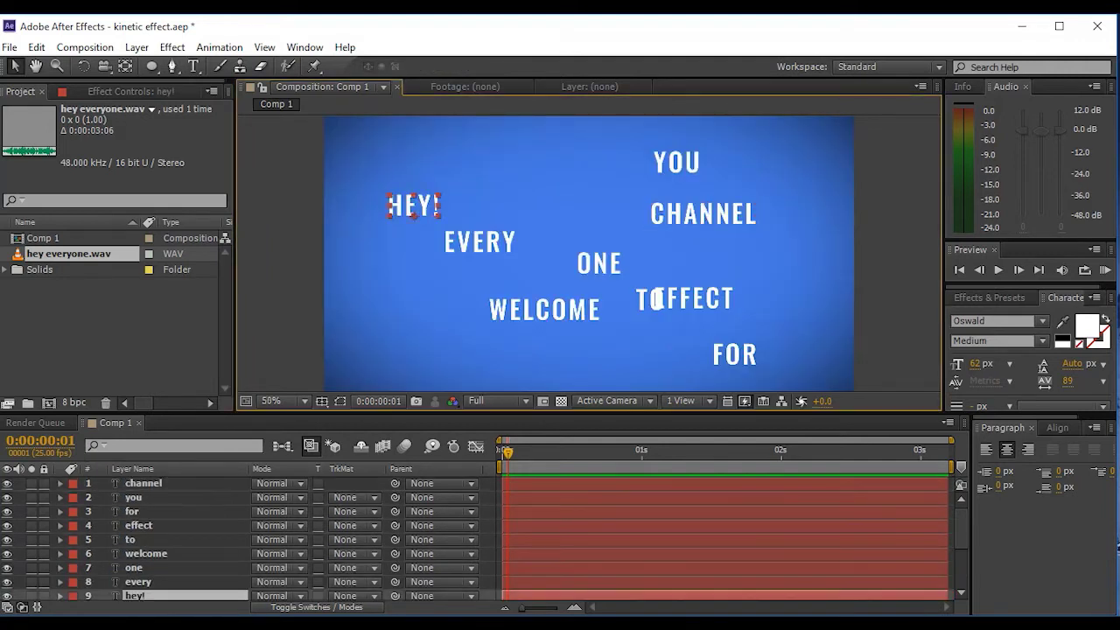
key(Return)
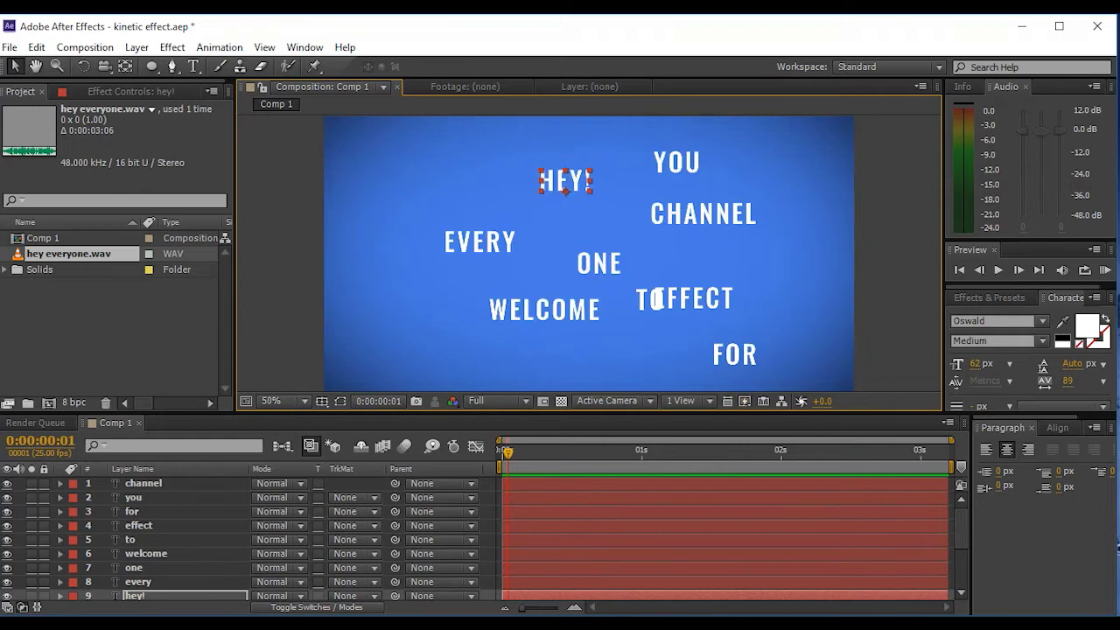
drag(565, 190, 558, 184)
drag(480, 245, 568, 209)
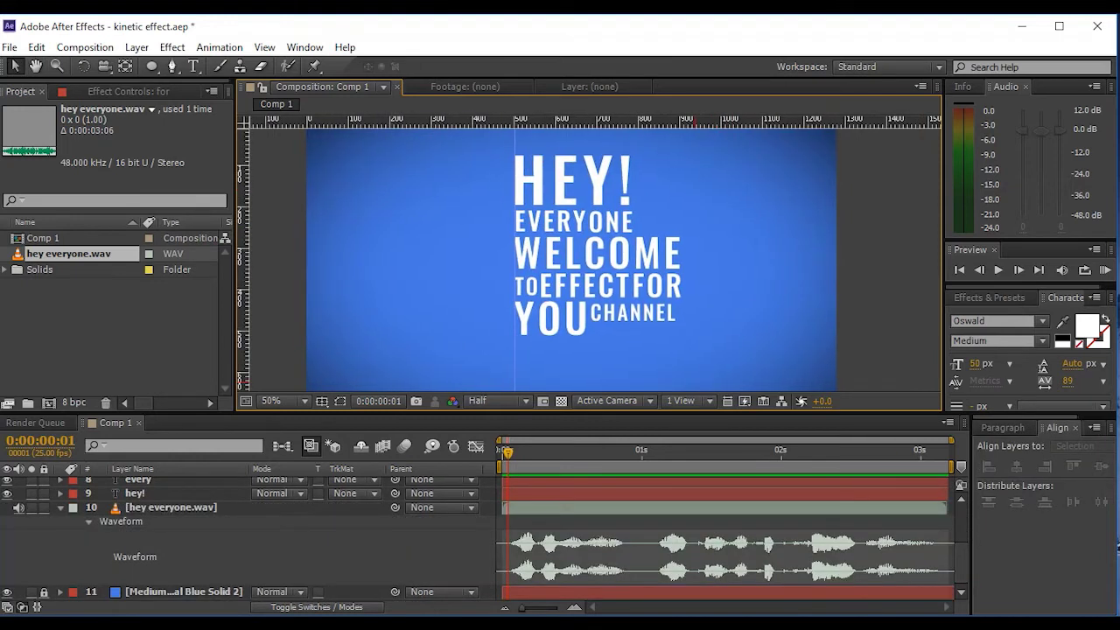
drag(560, 419, 560, 433)
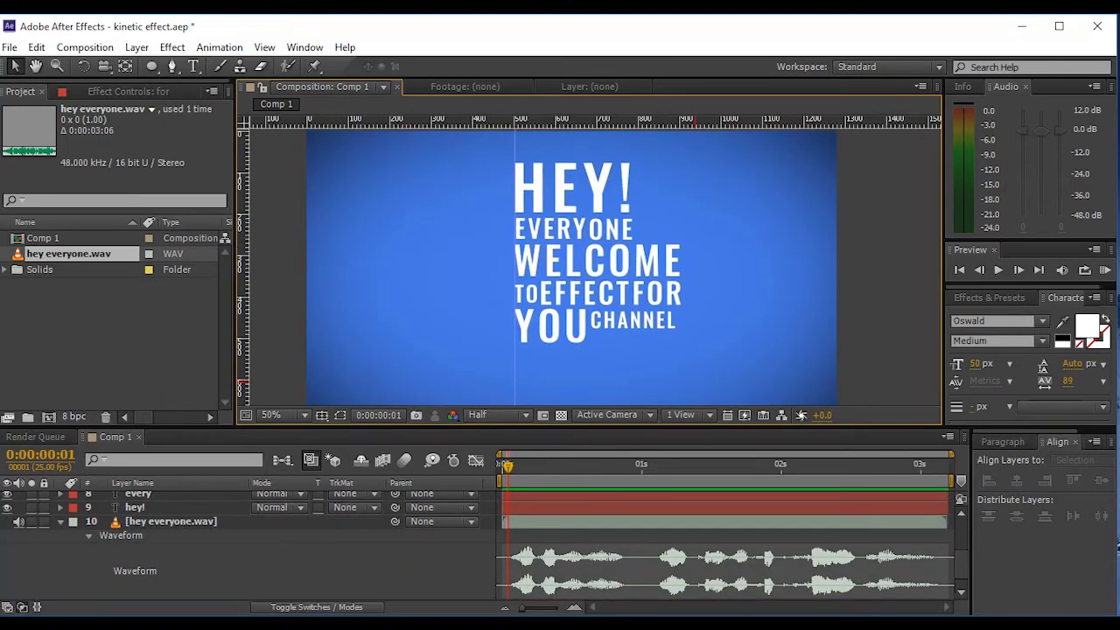
key(Home)
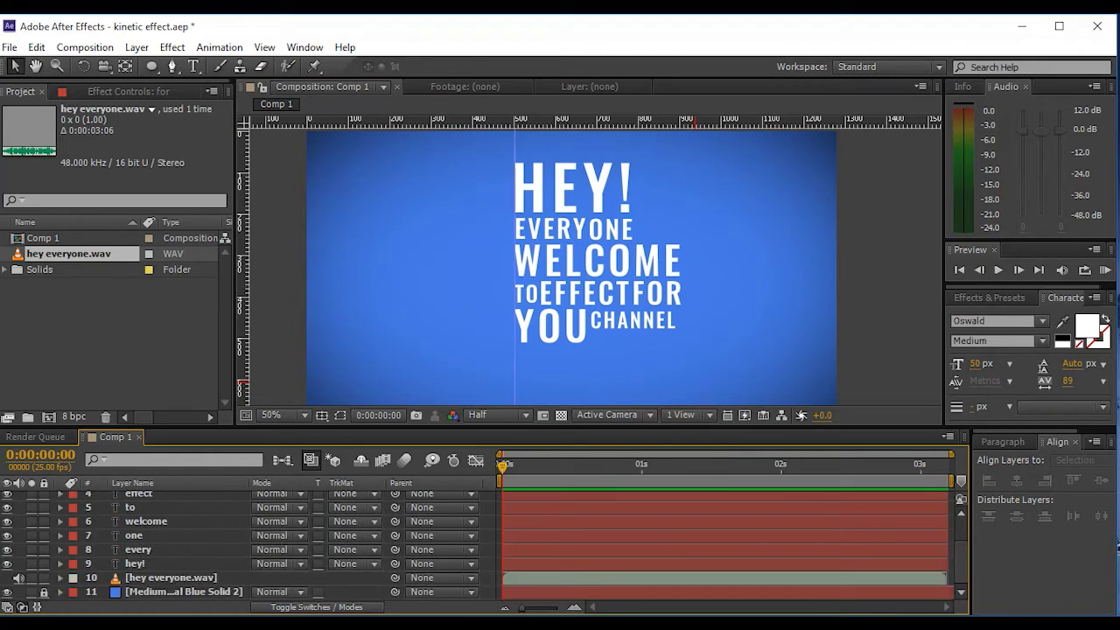
Step: Trim the EVERY and ONE layers' in-points to their spoken frames
key(l)
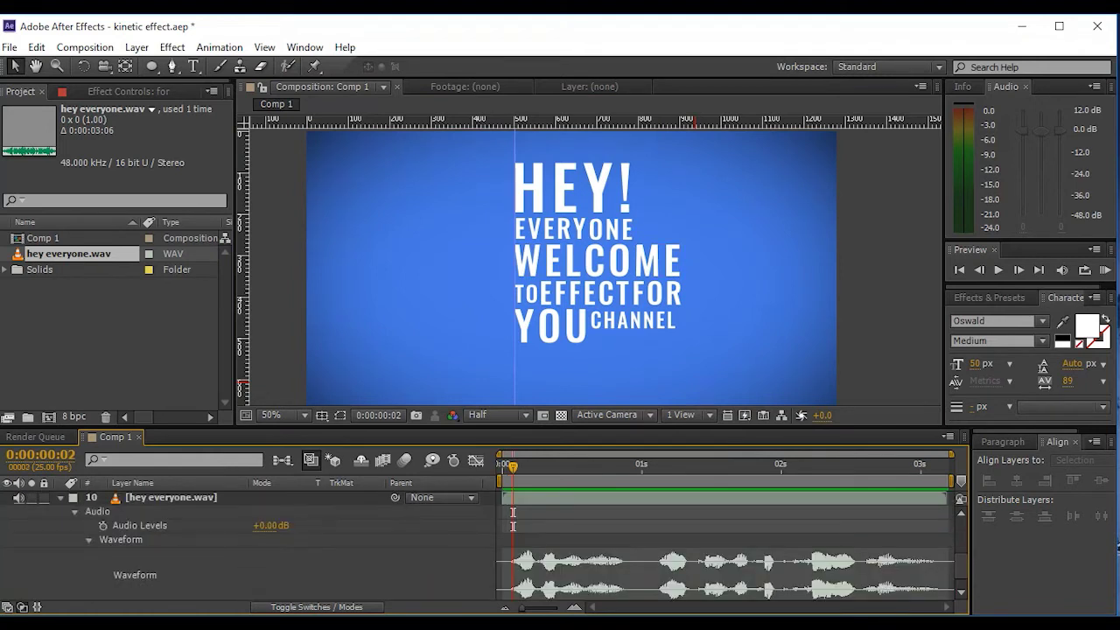
drag(559, 427, 560, 335)
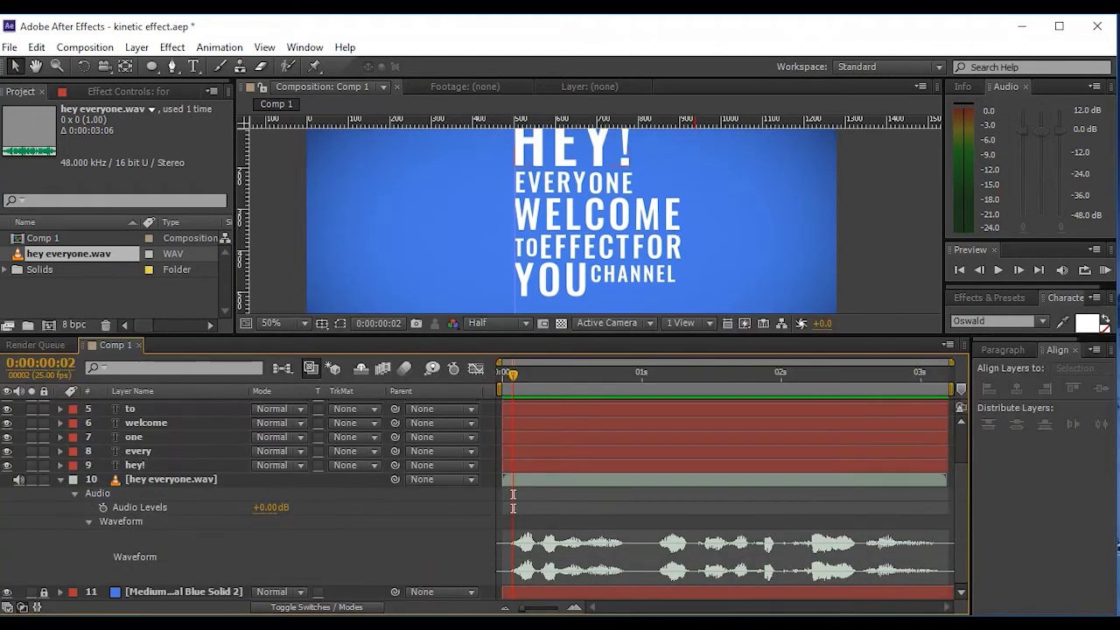
key(KP_9)
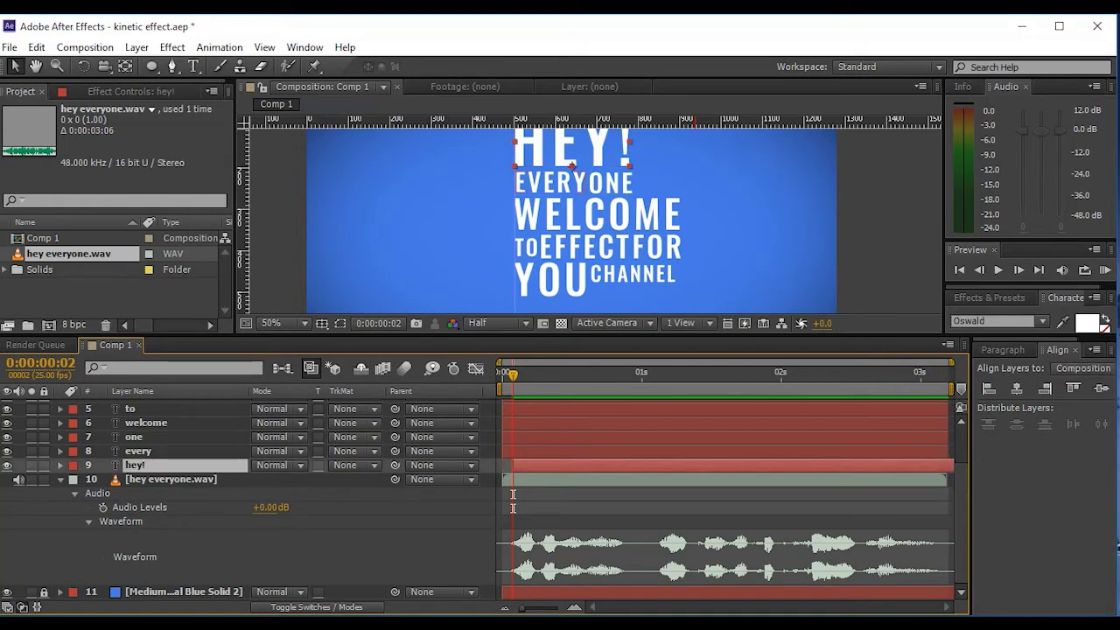
key(Page_Down)
key(Page_Down)
key(KP_8)
key(alt+bracketleft)
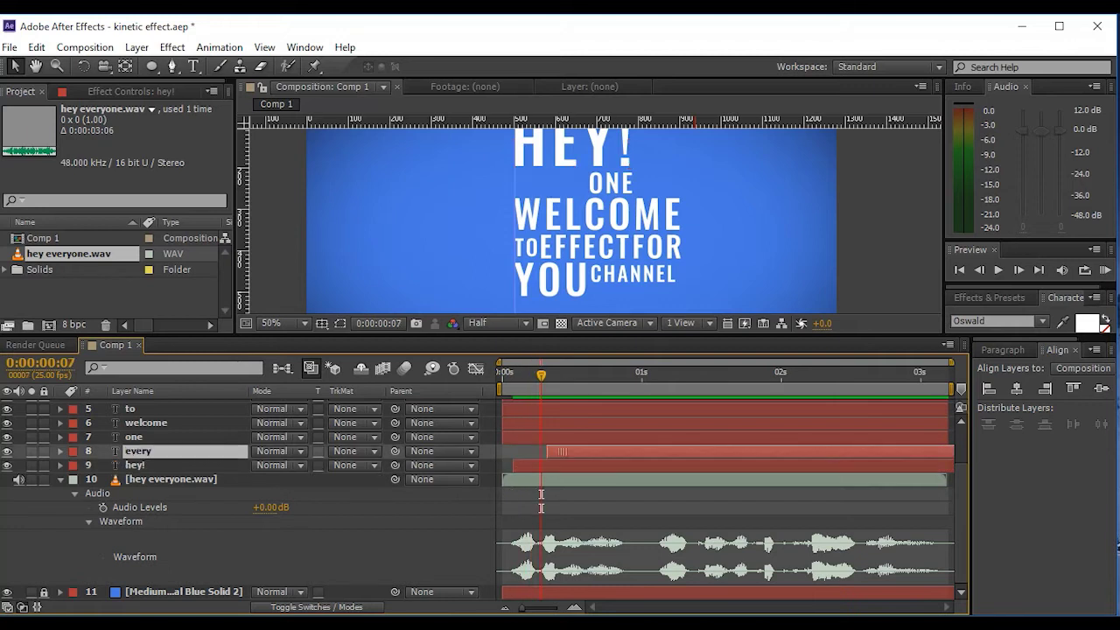
key(Page_Down)
key(Page_Down)
key(Page_Down)
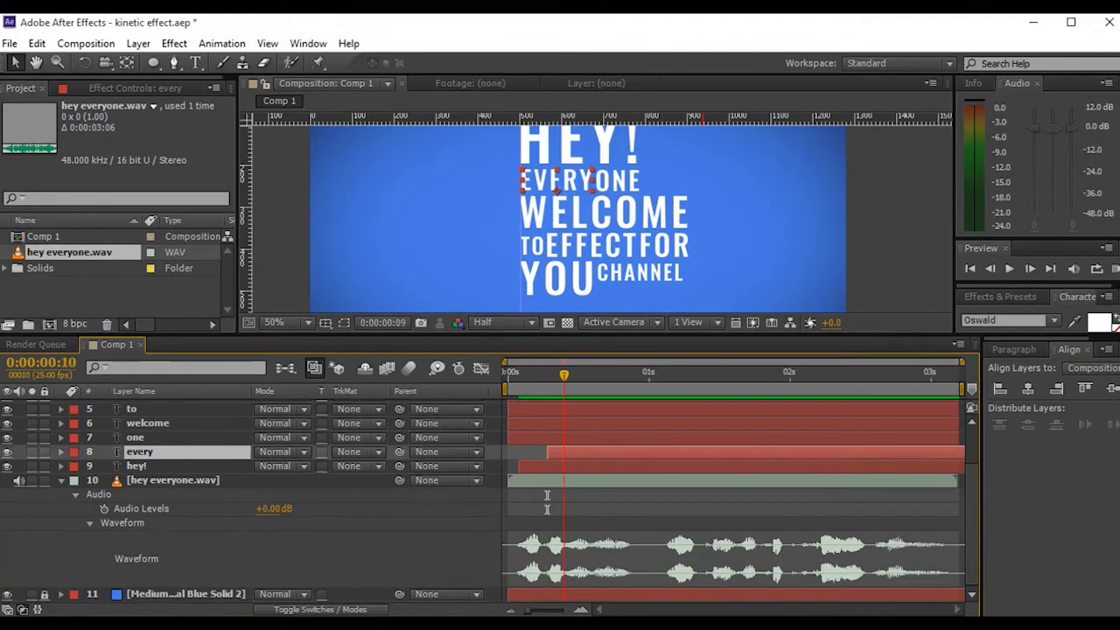
key(KP_7)
key(alt+bracketleft)
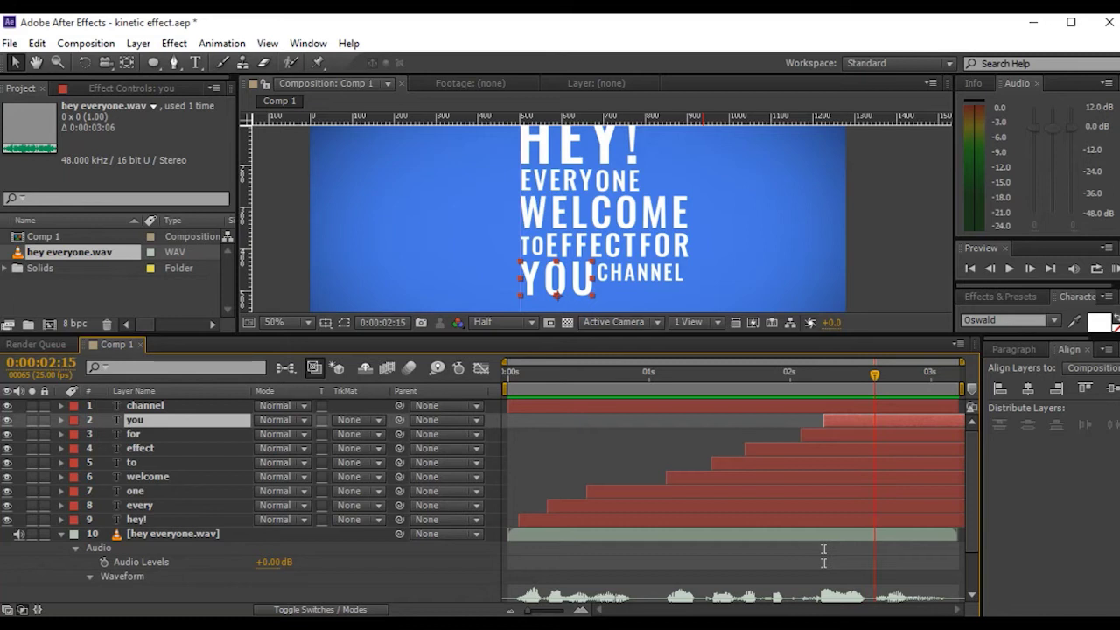
Step: Make CHANNEL start at its spoken frame, undoing an accidental out-point trim
key(KP_1)
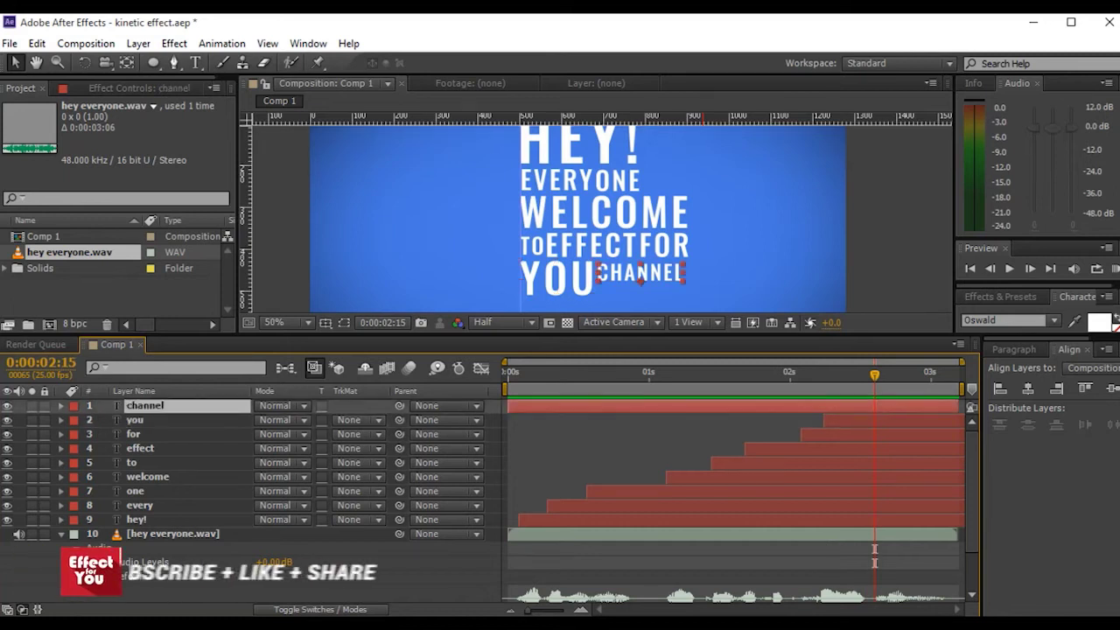
key(alt+bracketright)
key(ctrl+z)
key(alt+bracketleft)
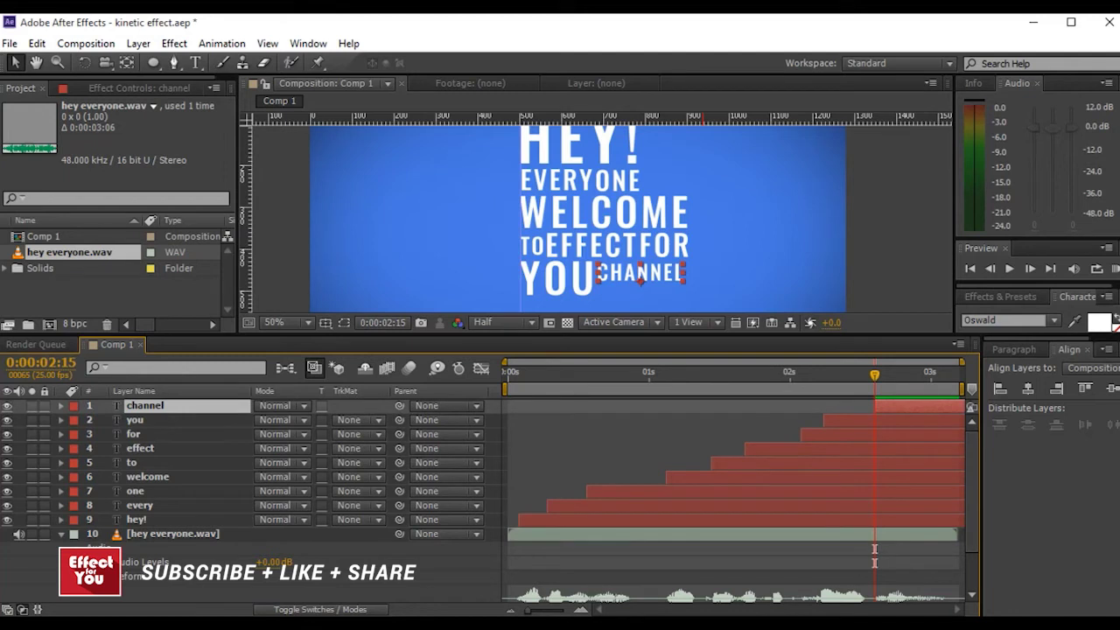
Step: RAM-preview the staggered words with the voice-over from frame 0
drag(560, 336, 560, 456)
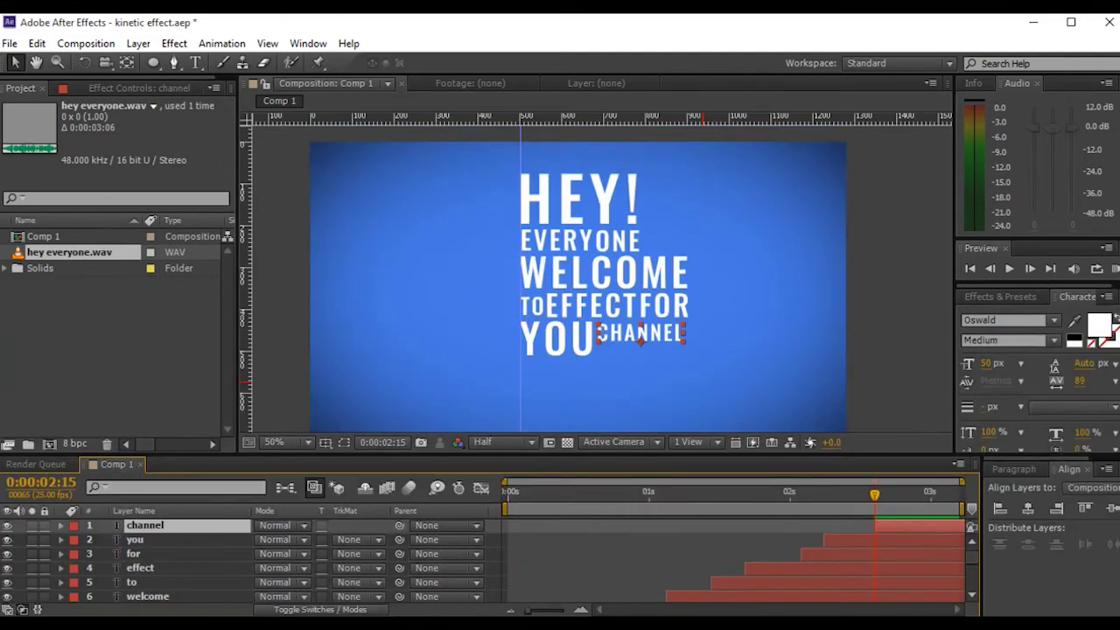
key(KP_0)
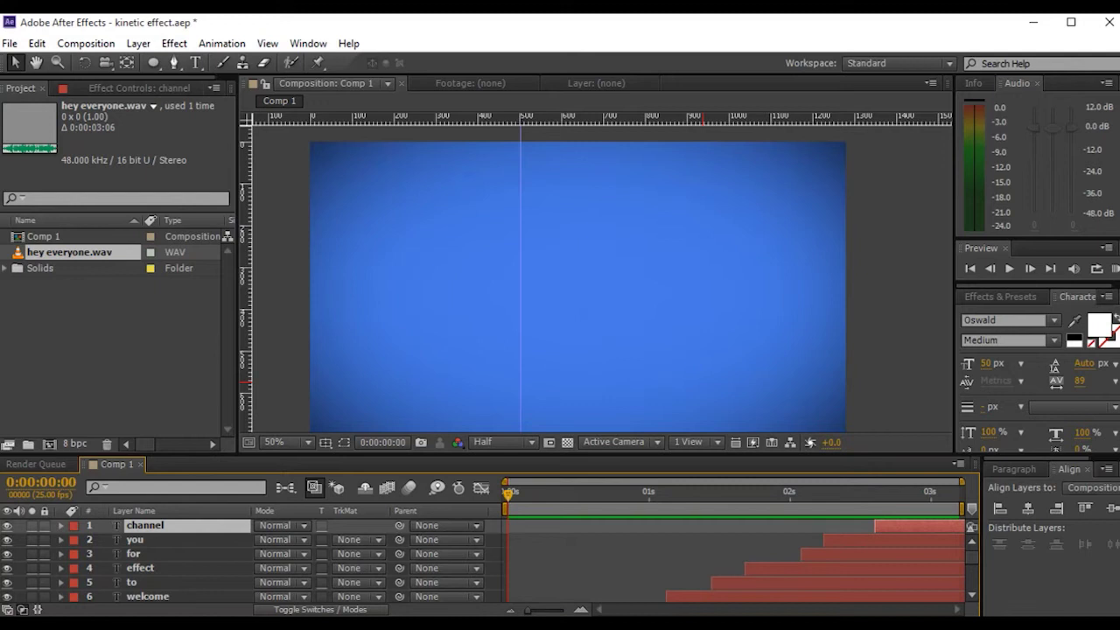
drag(594, 453, 595, 354)
click(140, 525)
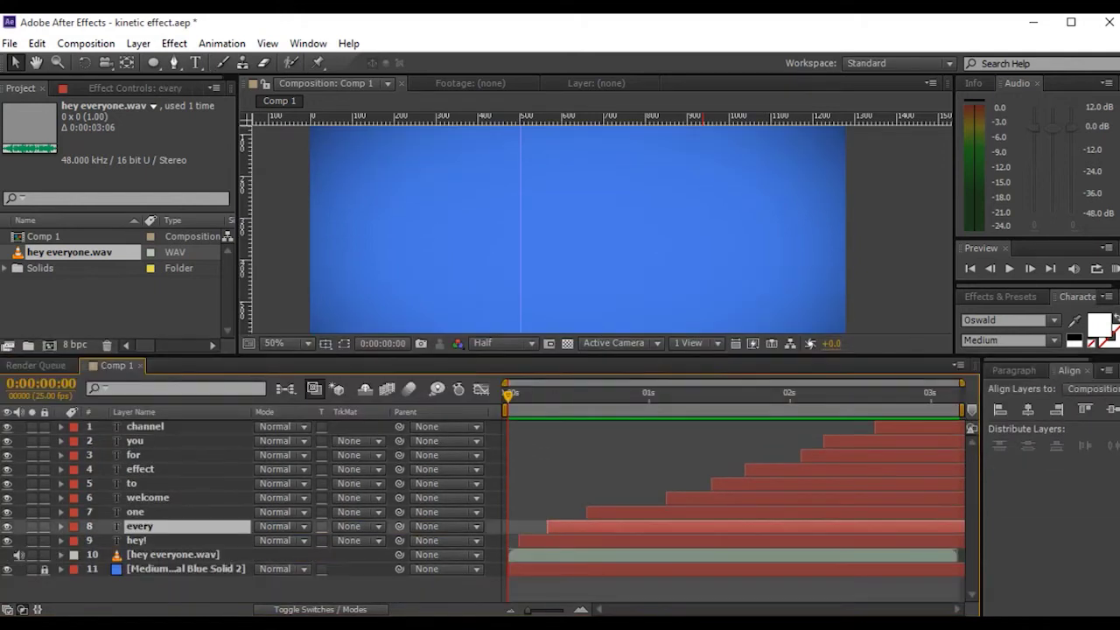
Step: Add Null 3, parent all nine word layers to it, and show its Position and Scale
right_click(187, 588)
mouse_move(262, 412)
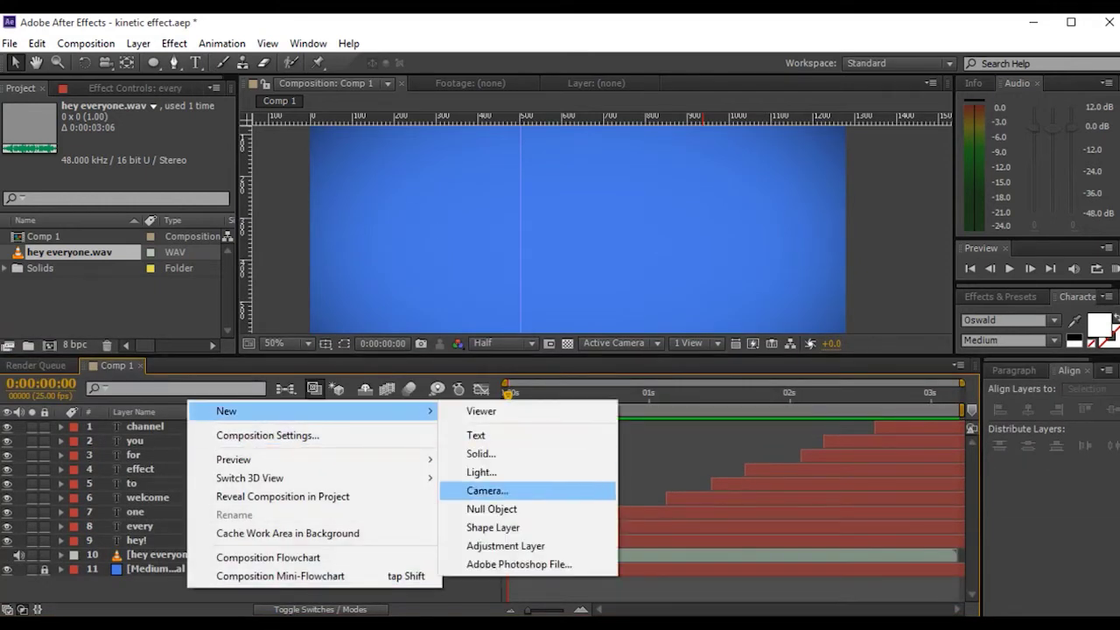
click(492, 508)
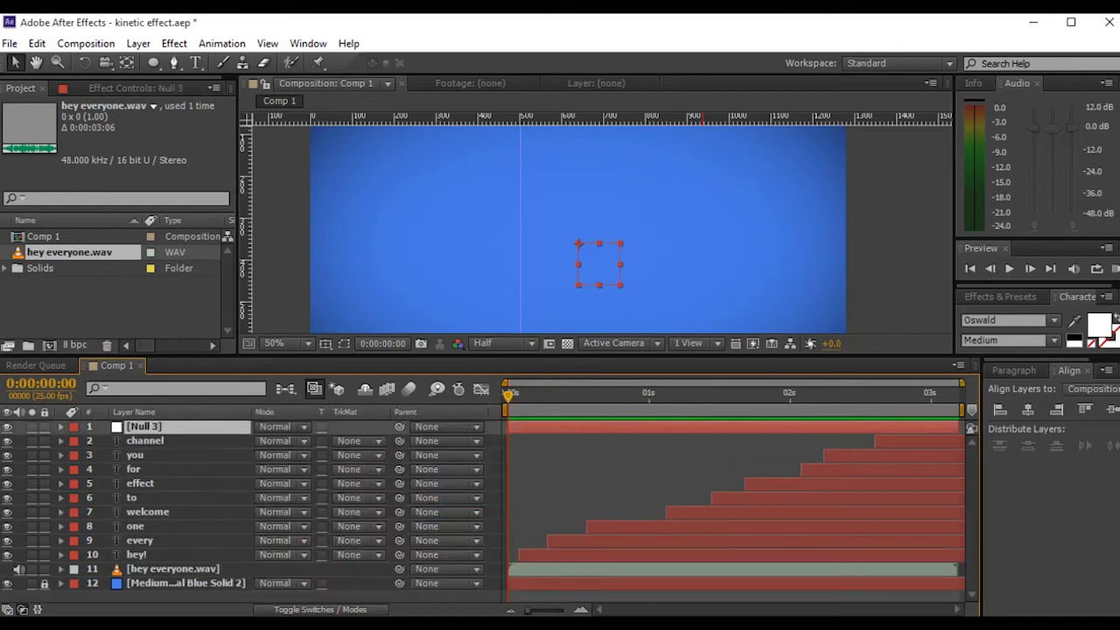
click(145, 440)
shift+click(135, 553)
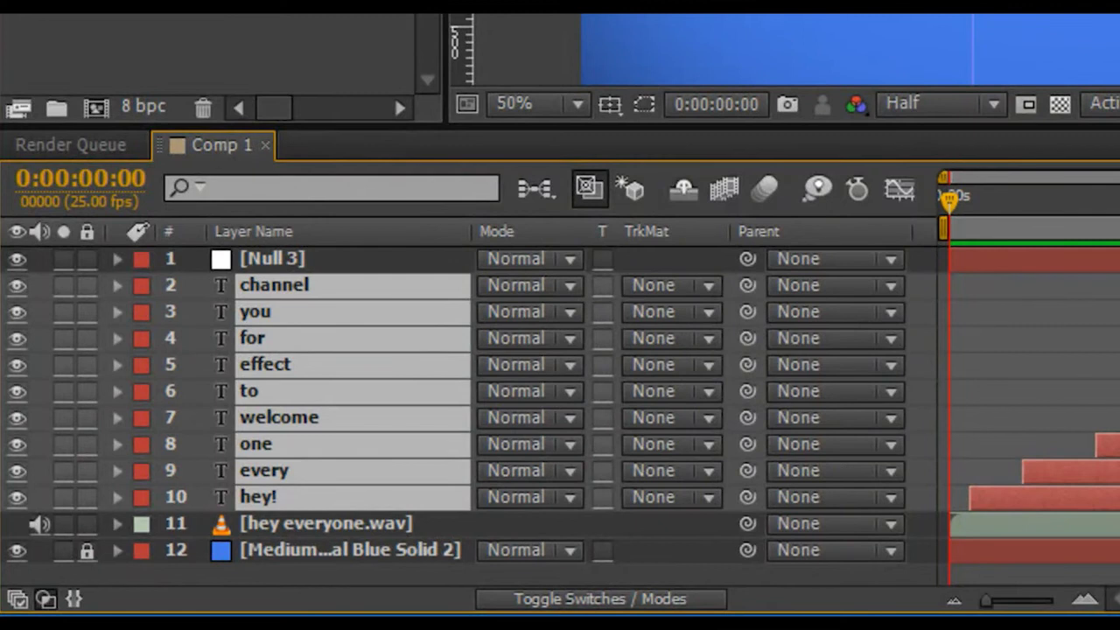
drag(747, 285, 249, 256)
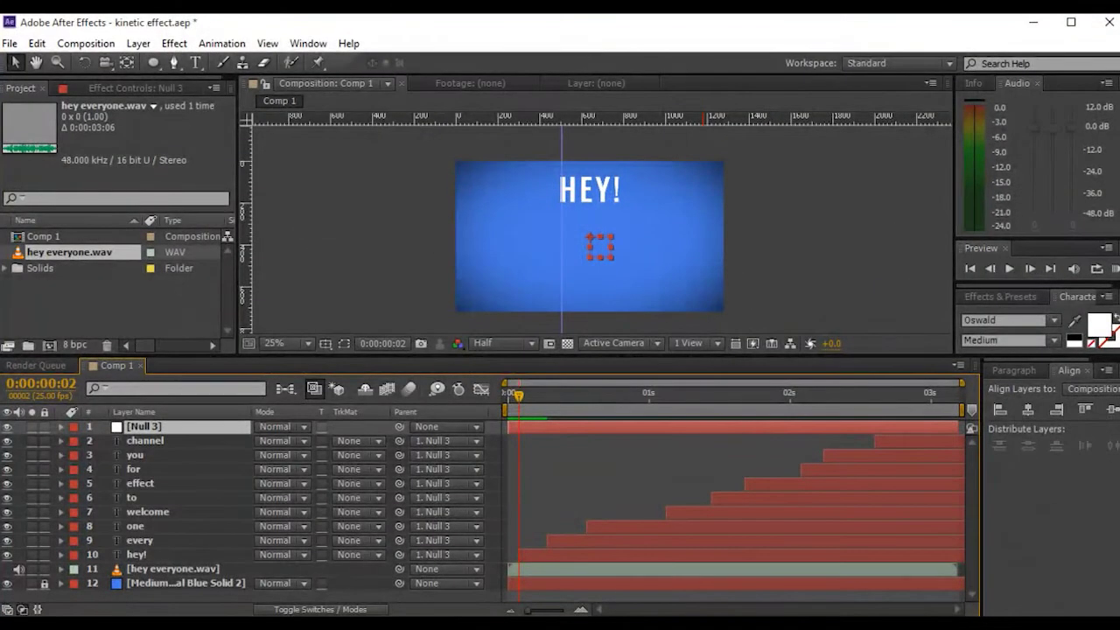
key(p)
key(shift+s)
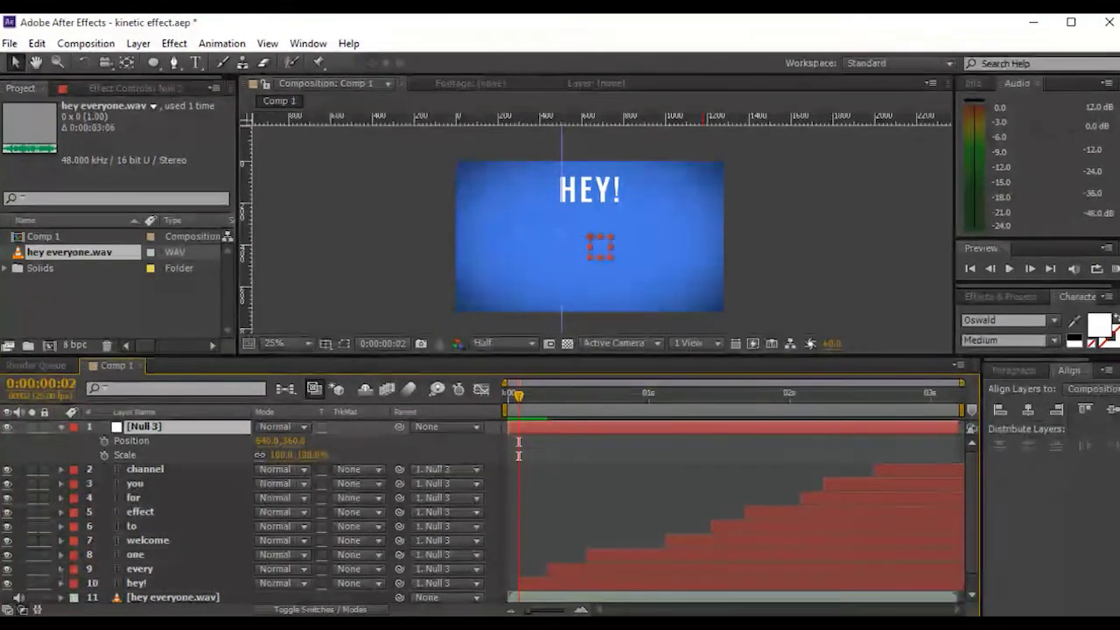
Step: Key Null 3 at Position 640,780 and Scale 191% so the words start below frame
click(104, 454)
drag(288, 455, 367, 455)
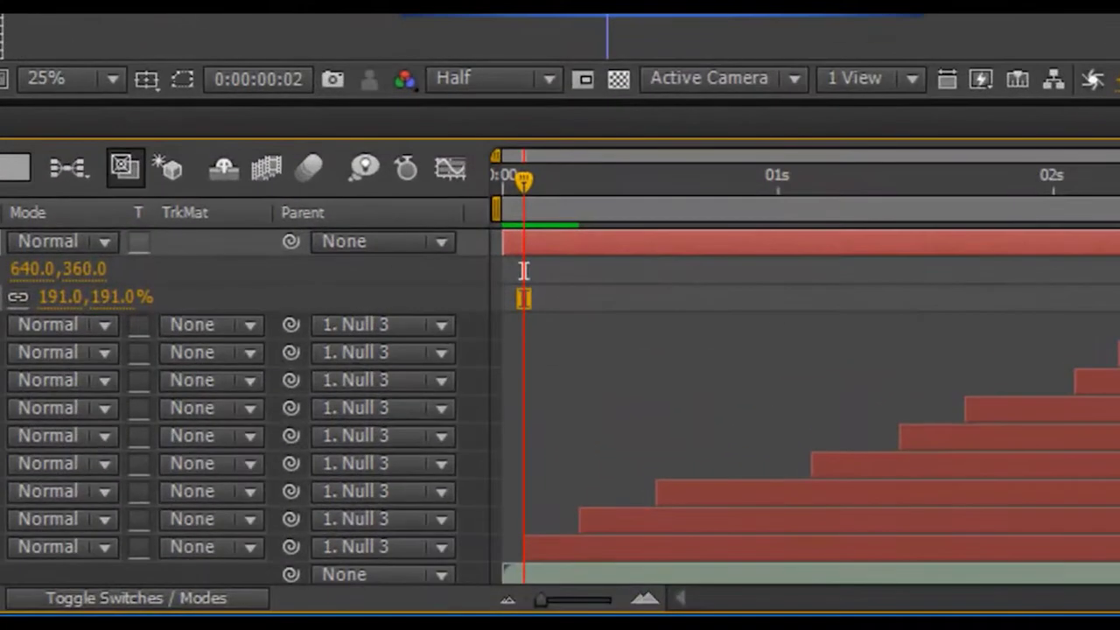
key(alt+shift+p)
drag(87, 269, 96, 268)
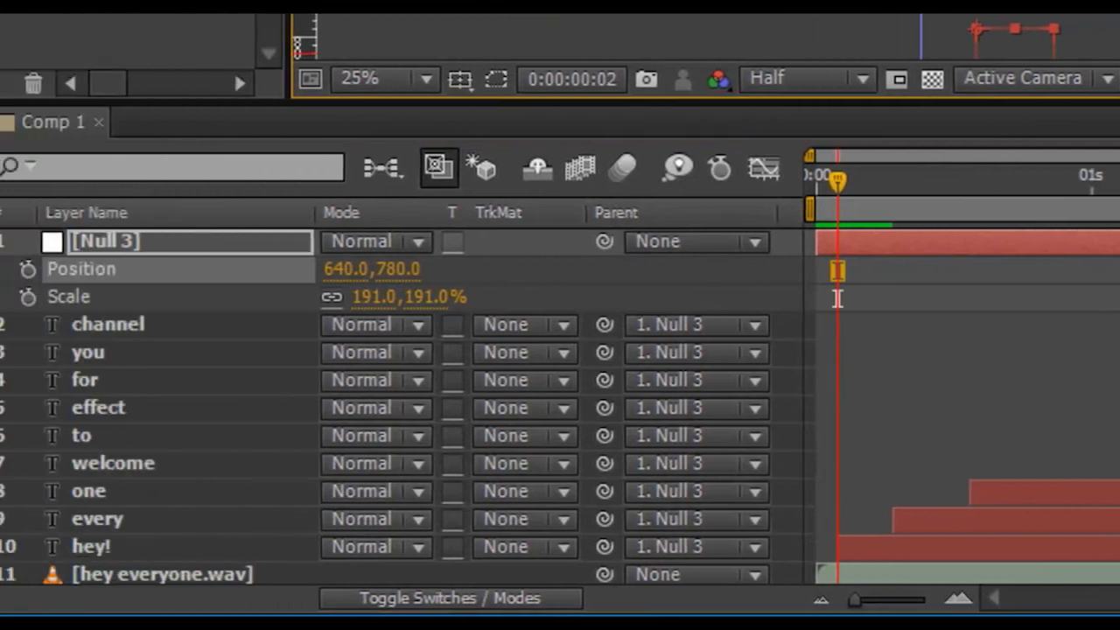
click(849, 299)
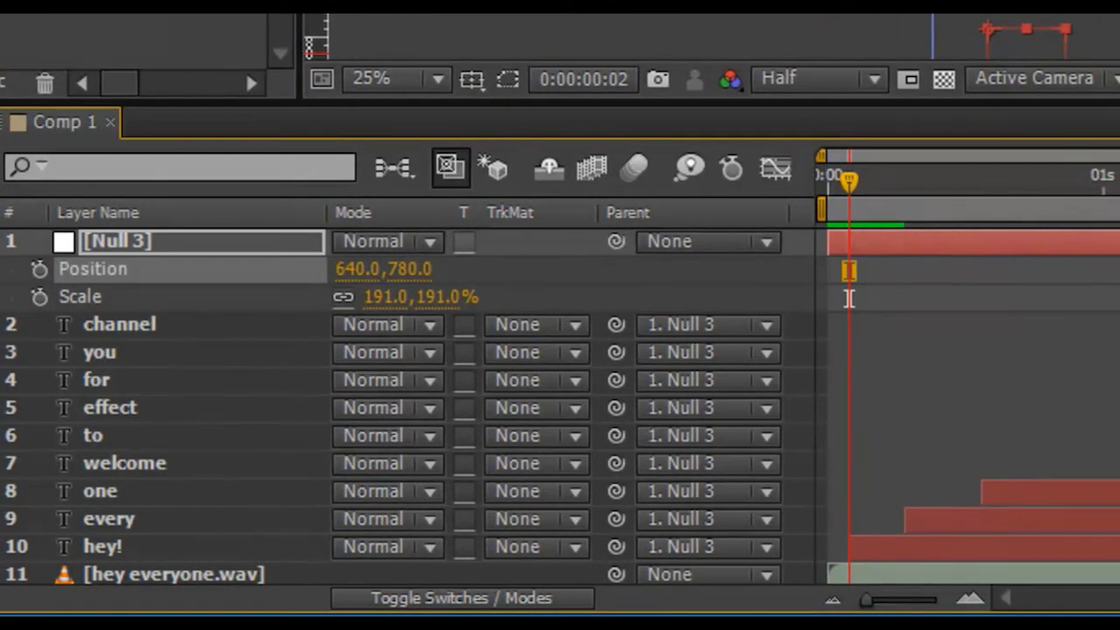
click(40, 297)
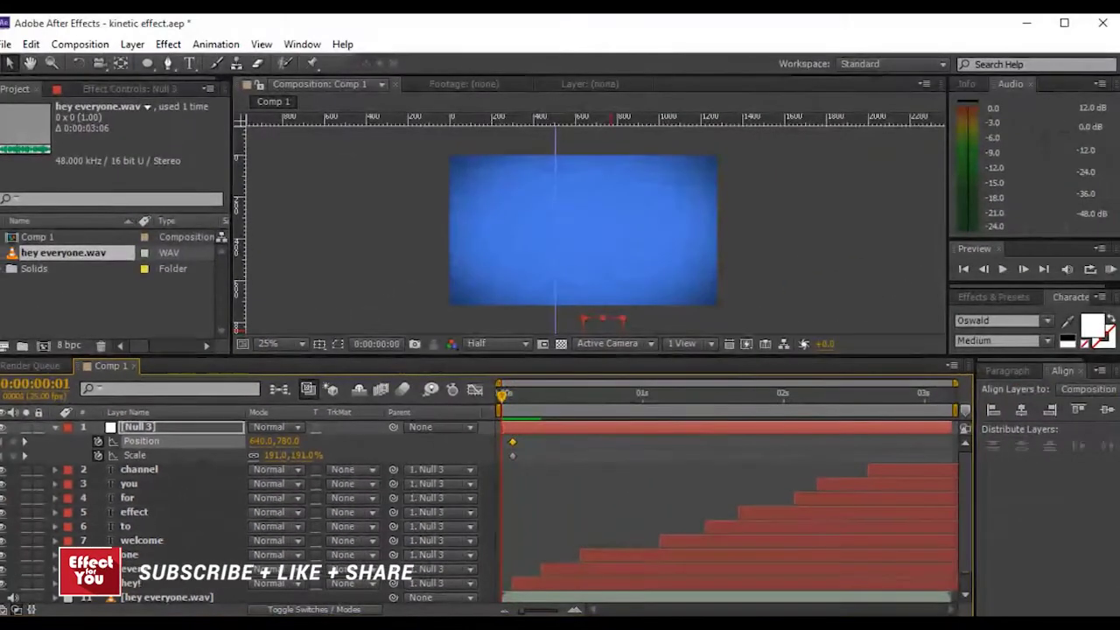
Step: Add a hold keyframe on Null 3 one frame before EVERY appears
key(Page_Down)
key(Page_Down)
key(Page_Down)
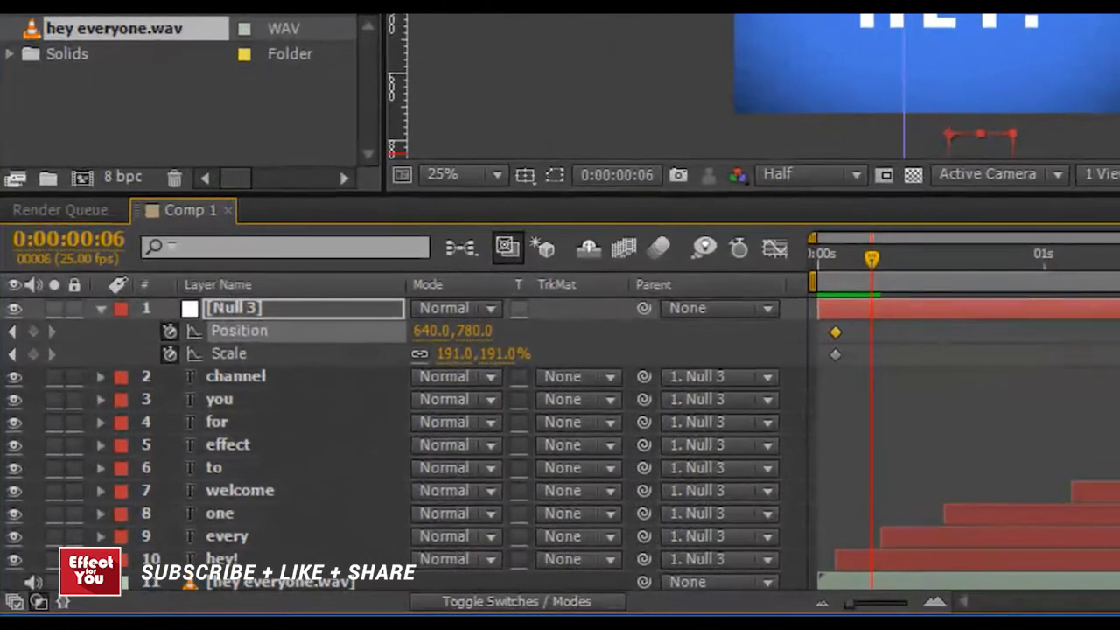
key(Page_Up)
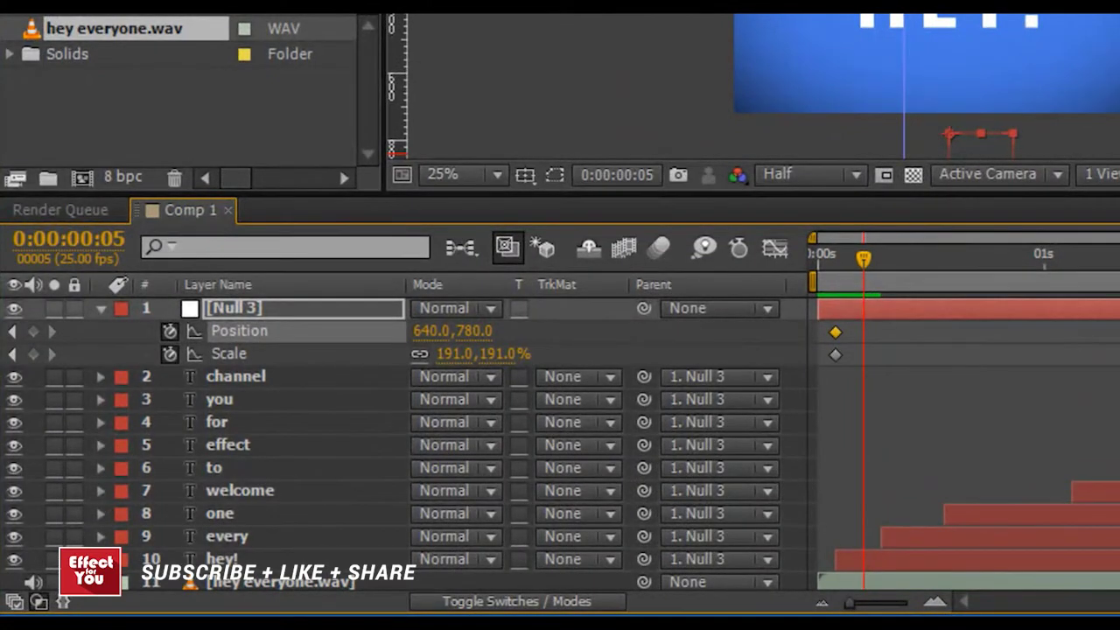
click(228, 354)
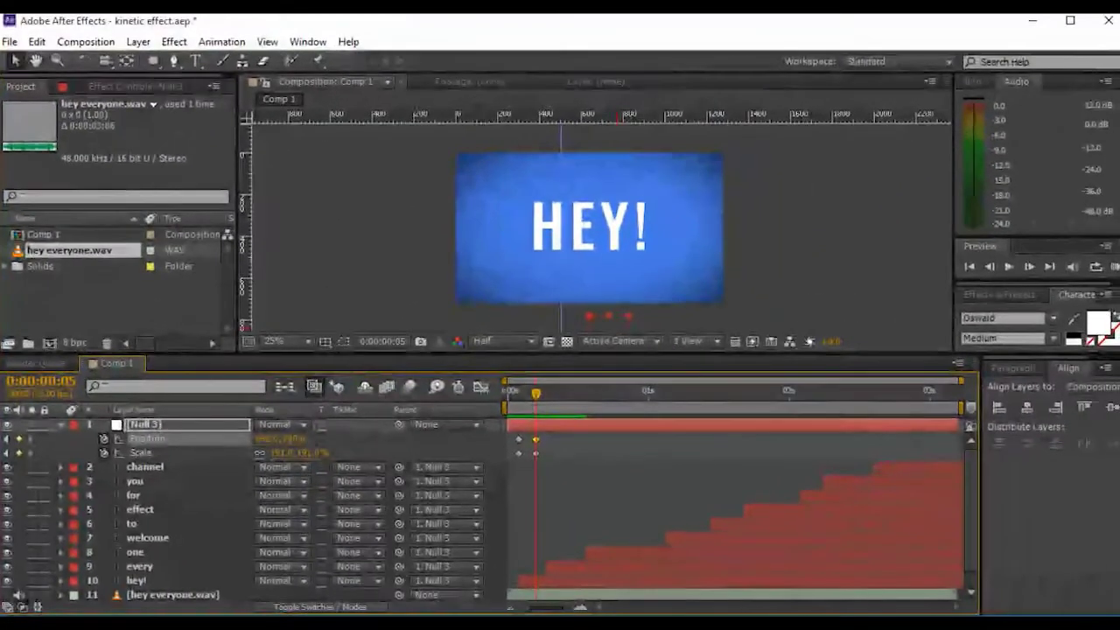
key(Page_Down)
key(Page_Down)
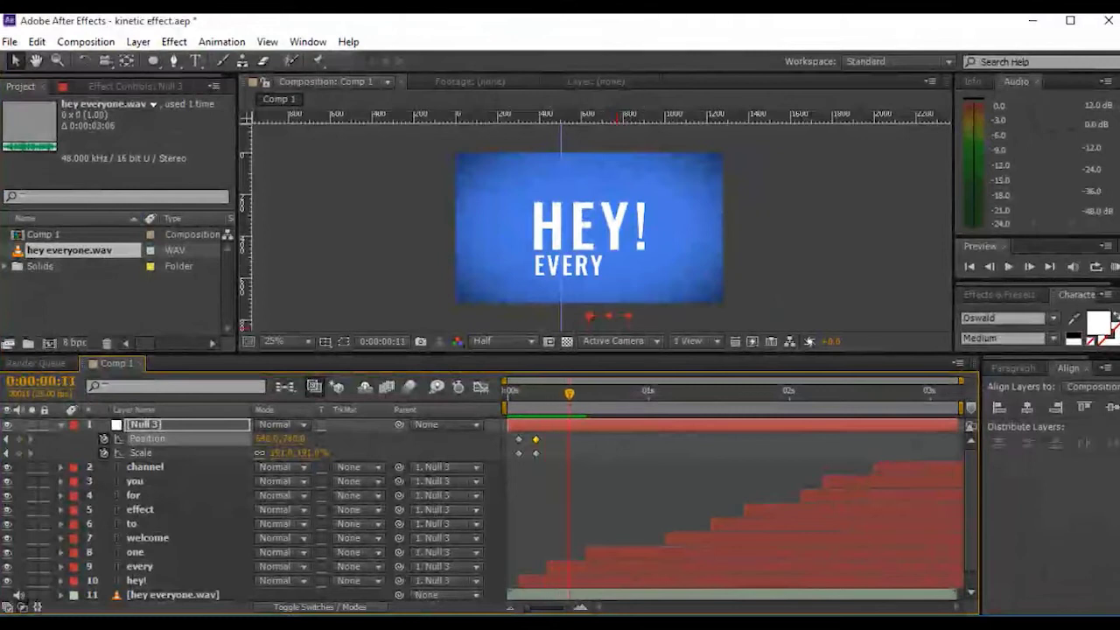
Step: Add Position and Scale hold keyframes one frame before WELCOME appears
key(Page_Down)
key(Page_Down)
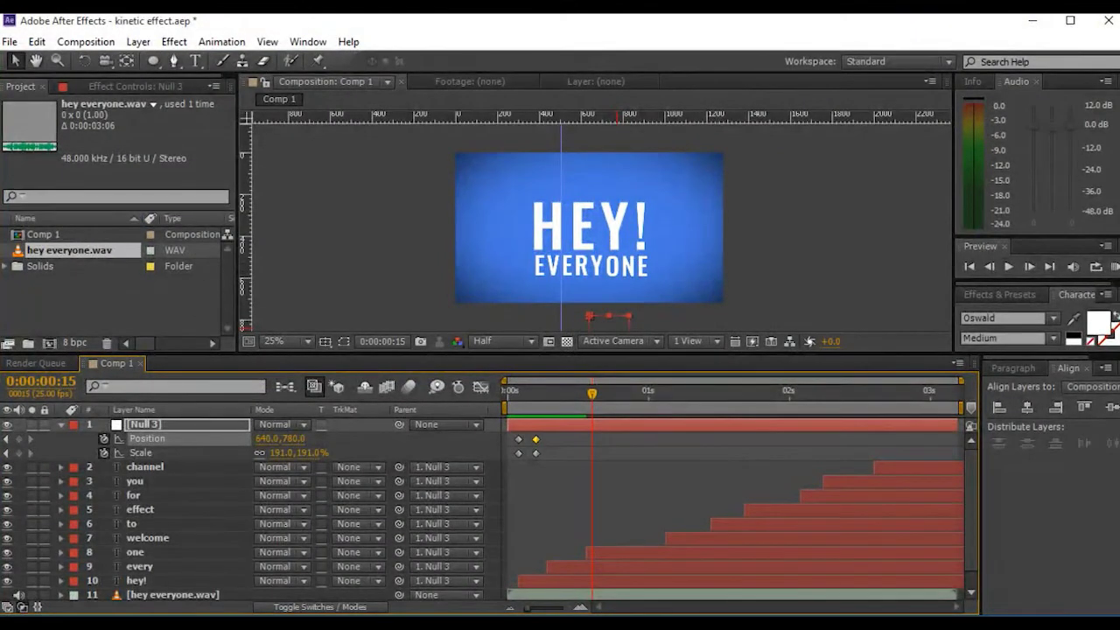
key(Page_Down)
key(Page_Down)
key(Page_Down)
key(Page_Down)
key(Page_Down)
key(Page_Down)
key(Page_Down)
key(Page_Down)
key(Page_Down)
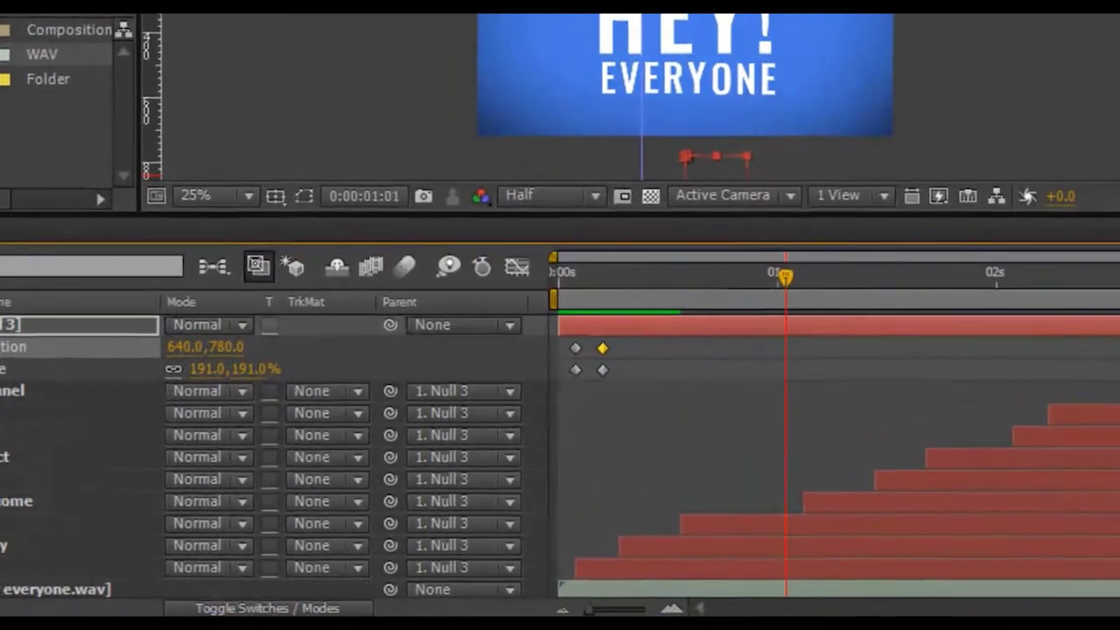
key(Page_Down)
key(Page_Up)
key(Page_Up)
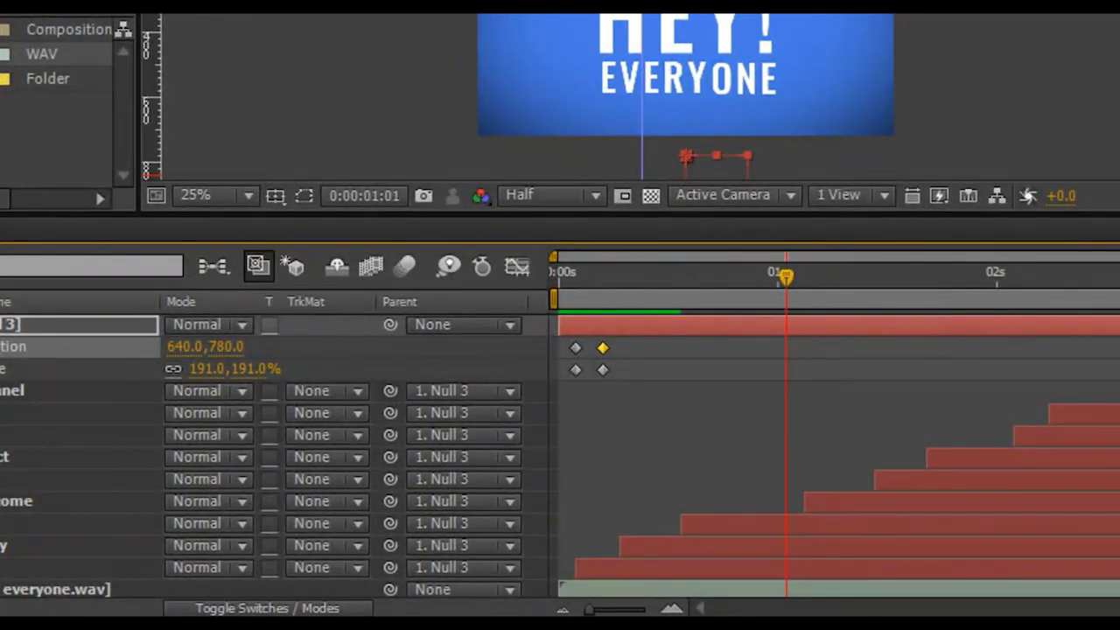
key(alt+shift+s)
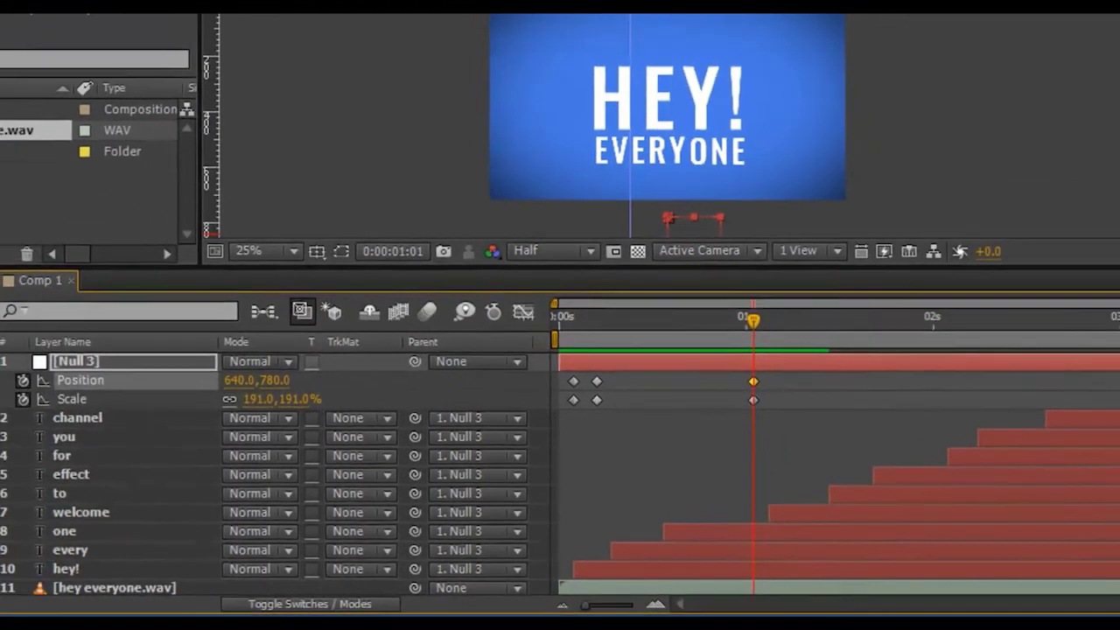
key(Page_Down)
key(Page_Down)
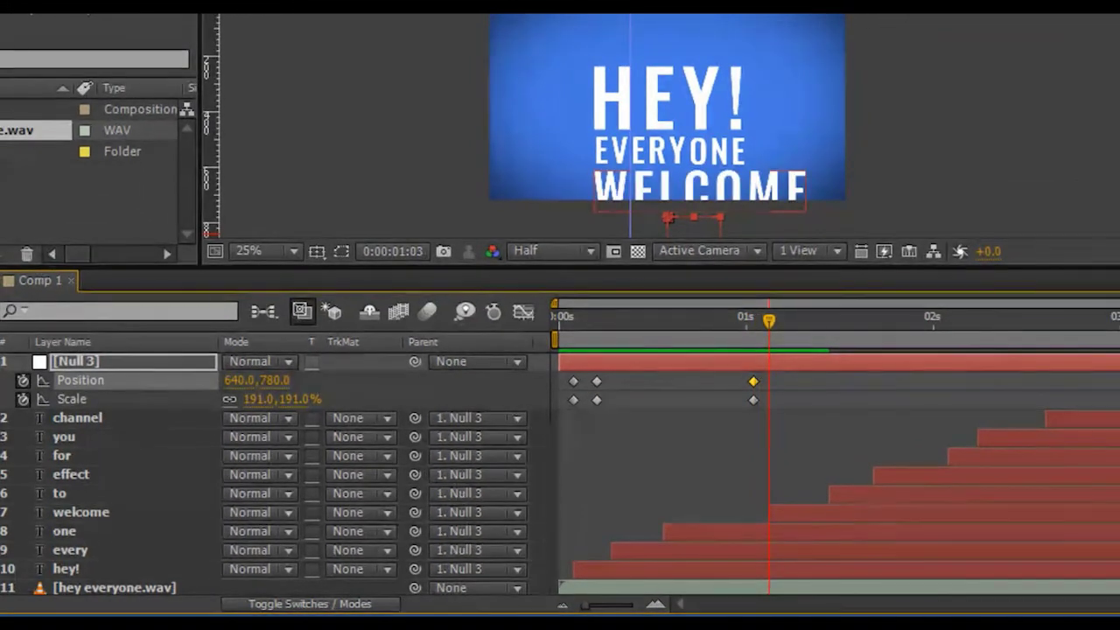
Step: Raise Null 3 so WELCOME comes into frame
drag(666, 217, 666, 177)
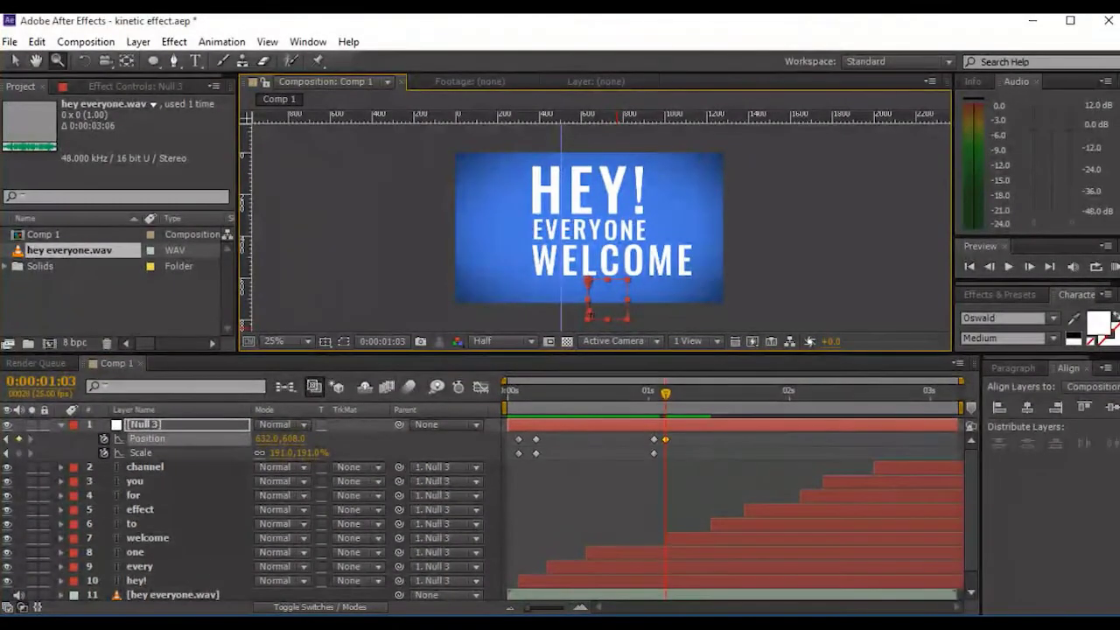
key(Page_Down)
key(Page_Down)
key(Page_Down)
key(Page_Down)
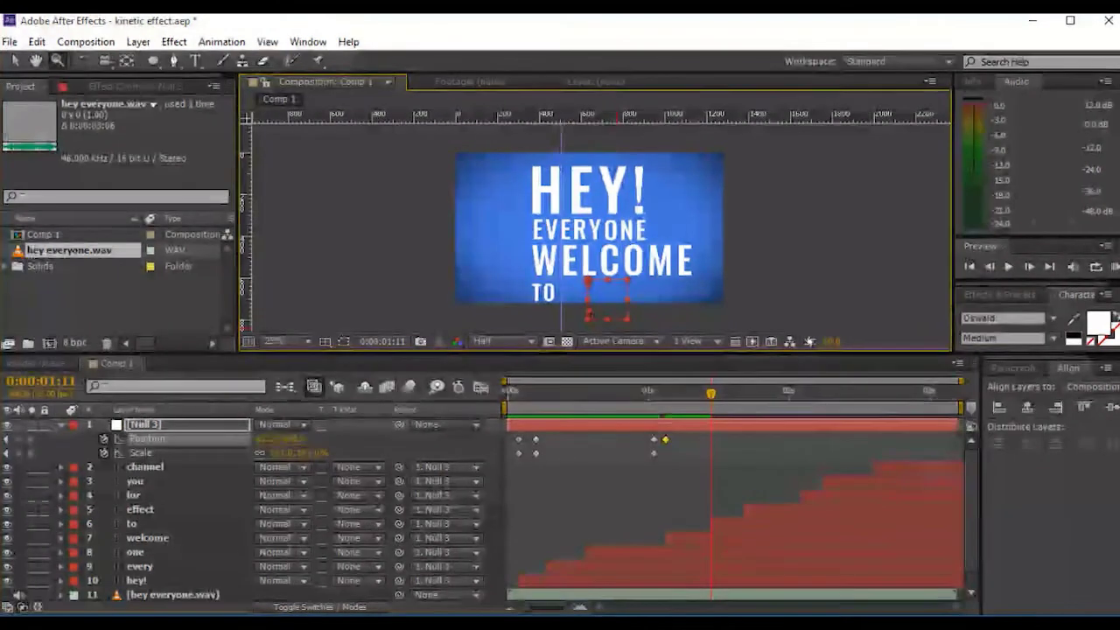
key(Page_Up)
key(Page_Up)
key(Page_Up)
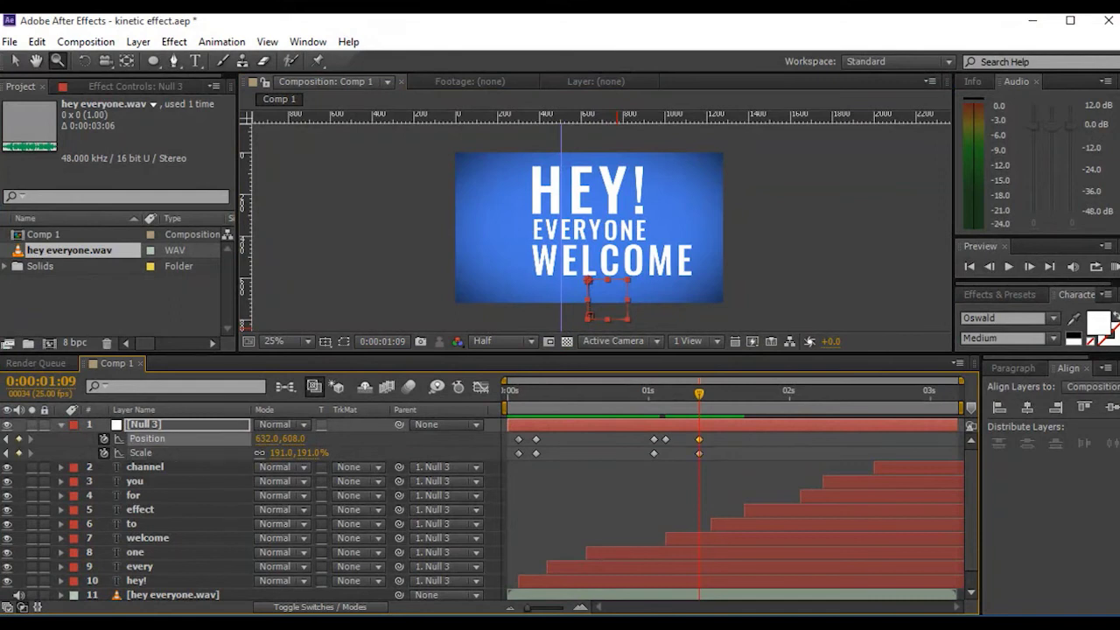
key(Page_Down)
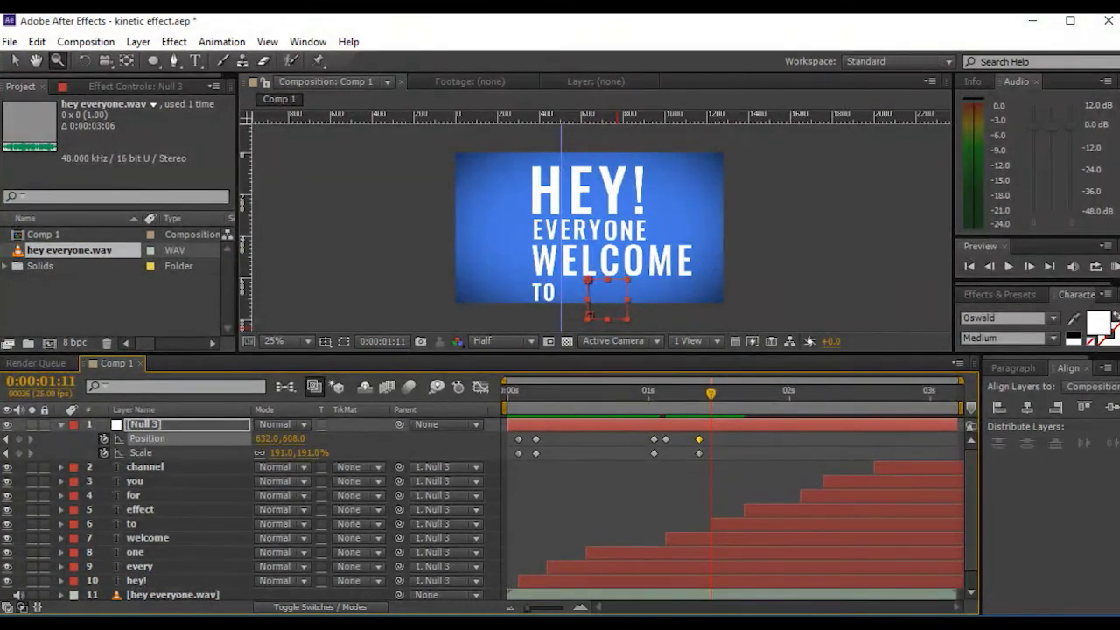
Step: At TO's first frame, shrink Null 3 to 141% scale and raise it
drag(271, 452, 227, 453)
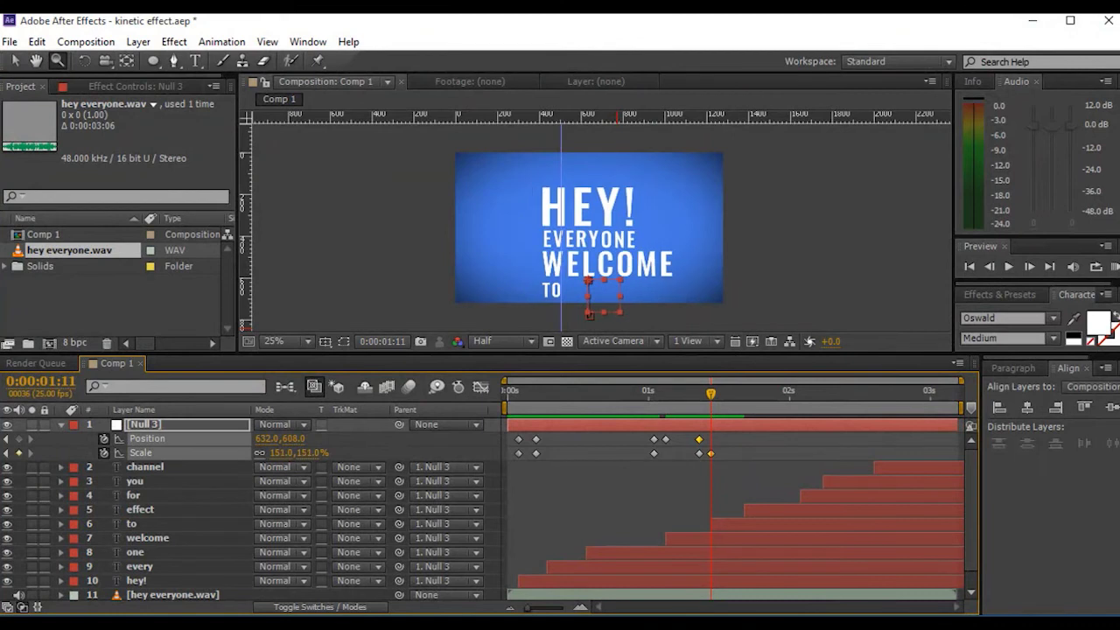
key(v)
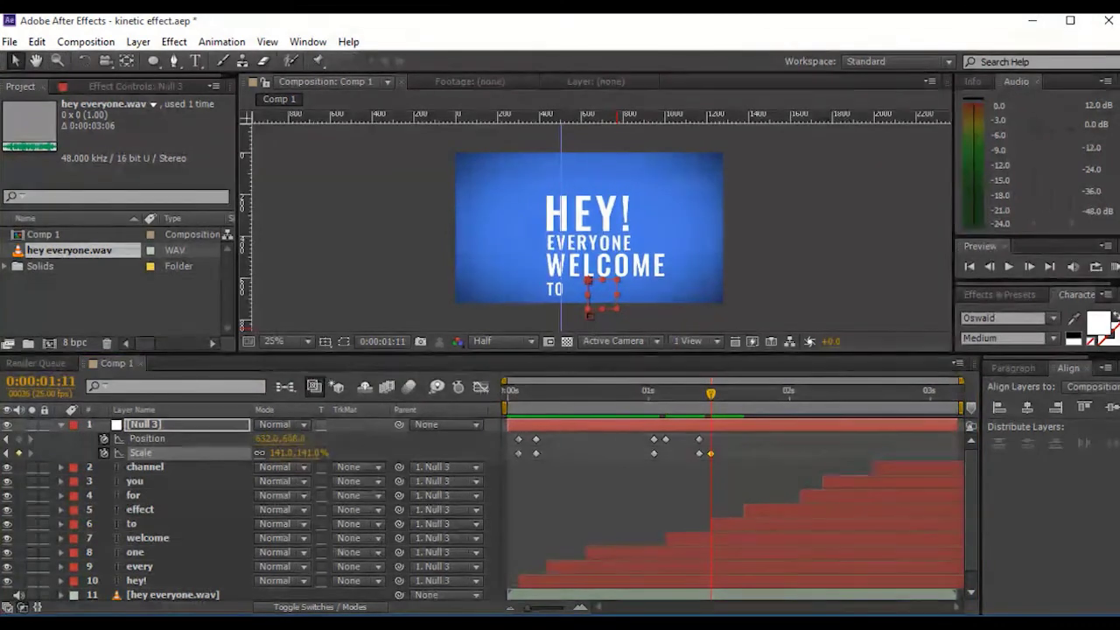
mouse_move(295, 438)
mouse_down()
mouse_move(260, 439)
mouse_move(288, 438)
mouse_up()
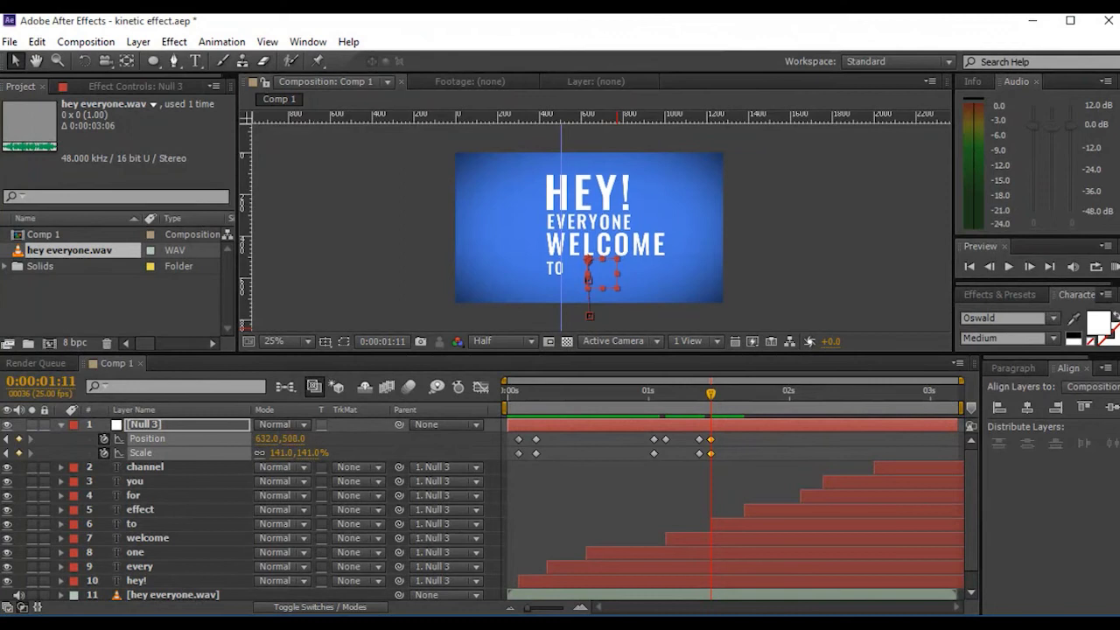
key(Page_Down)
Step: Add Position and Scale hold keyframes one frame before YOU appears
key(Page_Down)
key(Page_Down)
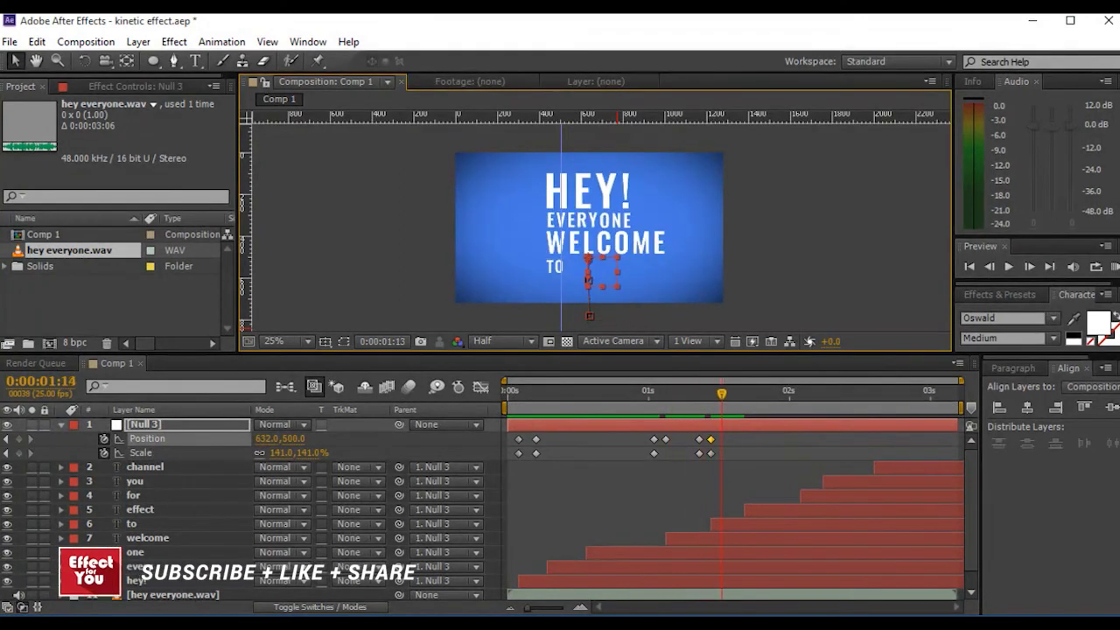
key(Page_Down)
key(Page_Down)
key(Page_Down)
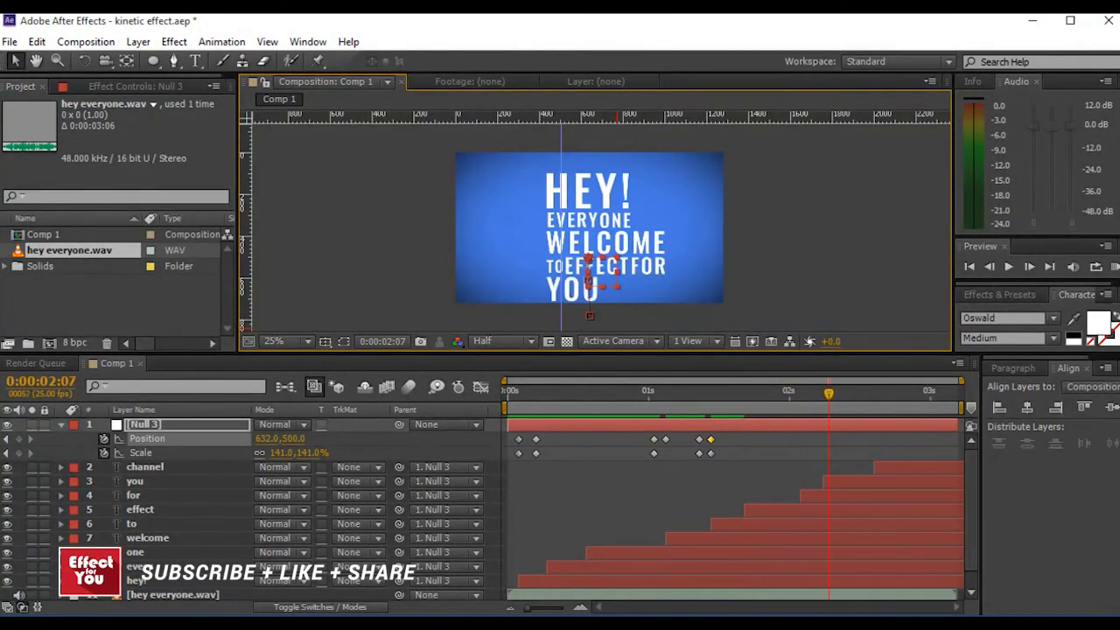
key(Page_Up)
key(Page_Up)
key(alt+shift+p)
key(alt+shift+s)
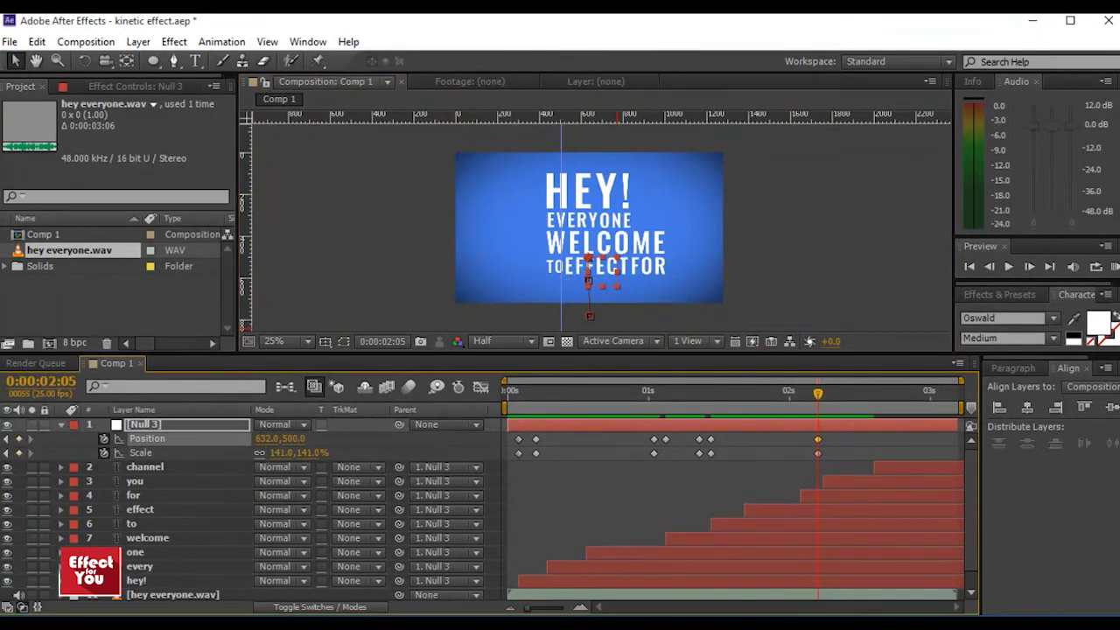
key(Page_Down)
Step: Scrub Null 3's Scale down to 120% at the CHANNEL frame so the word fits
mouse_move(292, 439)
mouse_down()
mouse_move(262, 439)
mouse_move(254, 452)
mouse_move(272, 452)
mouse_up()
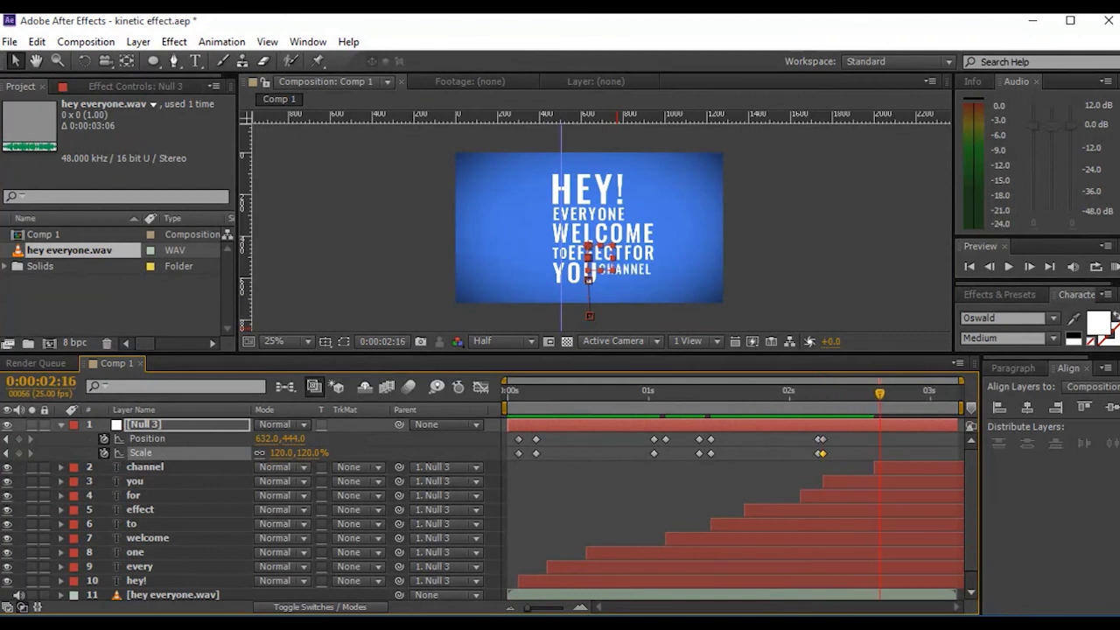